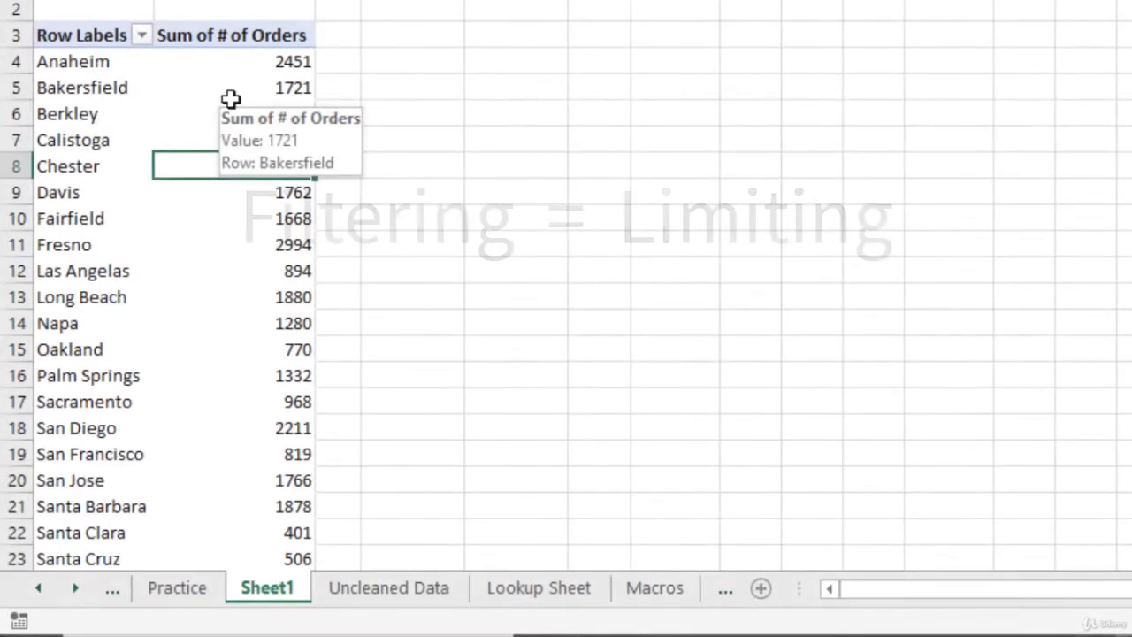
Step: Review the pivot table's full list of cities and their summed order values
scroll(230, 98, down, 8)
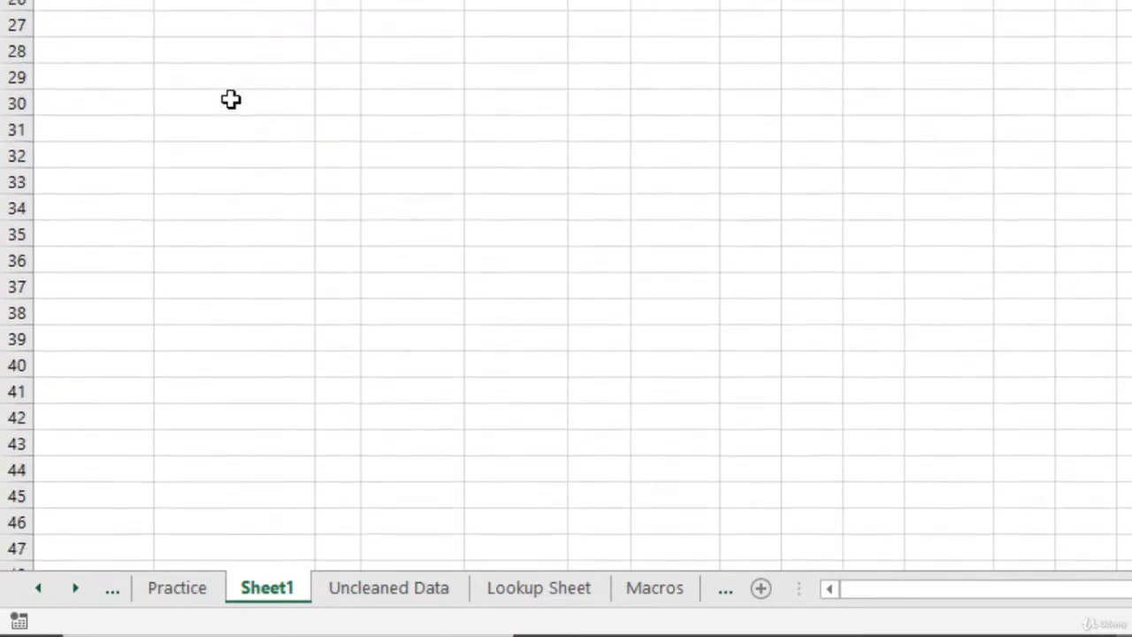
scroll(230, 98, up, 3)
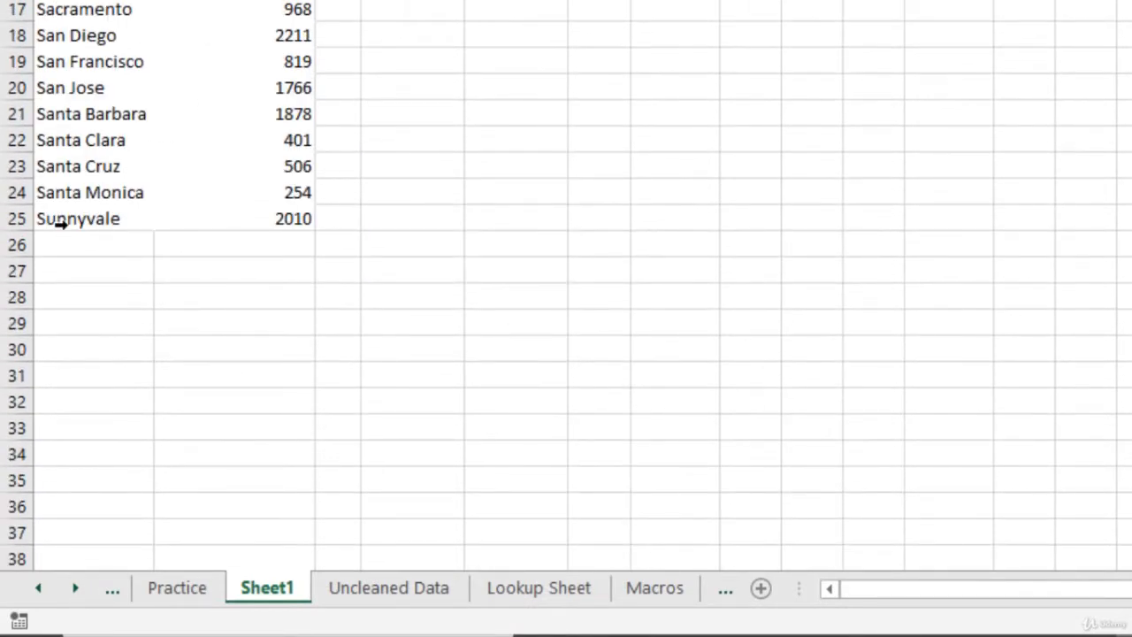
scroll(58, 224, up, 5)
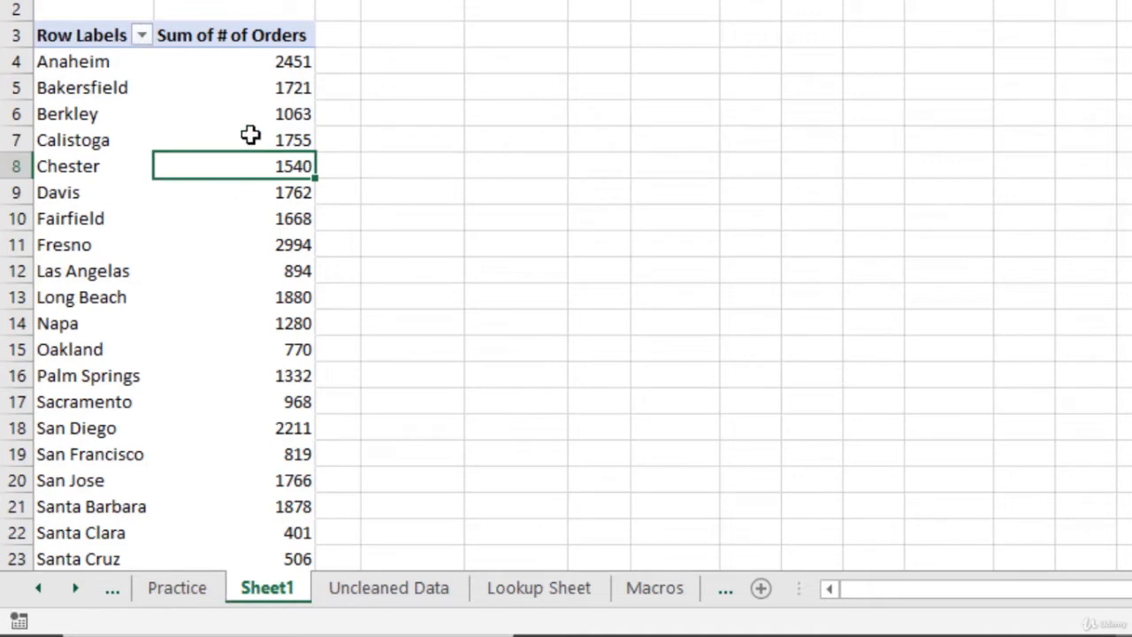
mouse_move(251, 133)
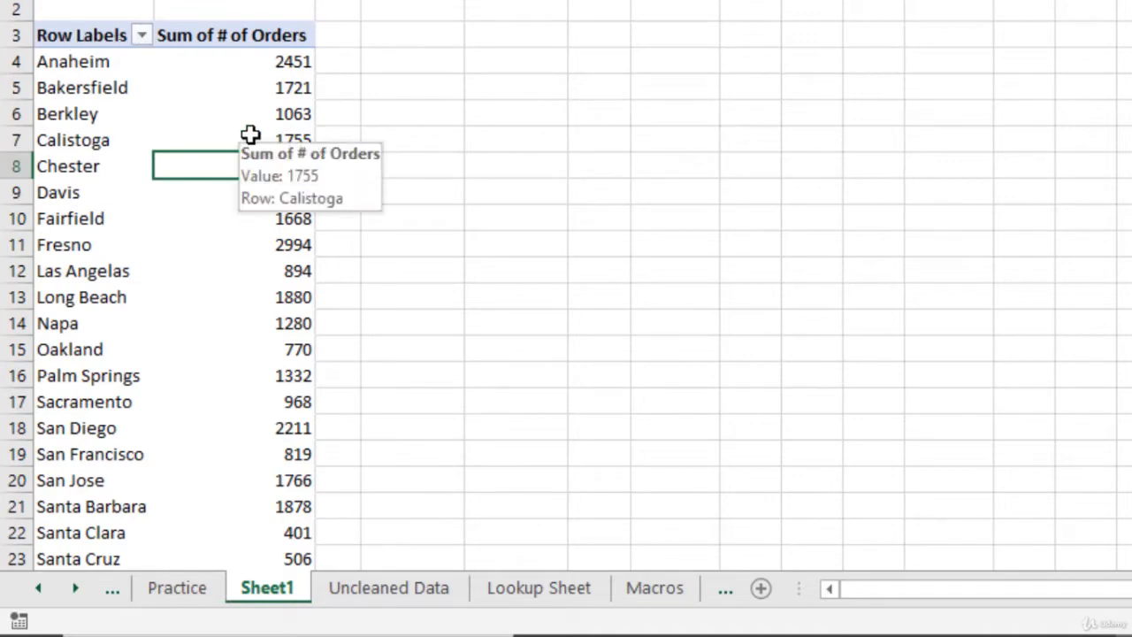
scroll(92, 199, down, 3)
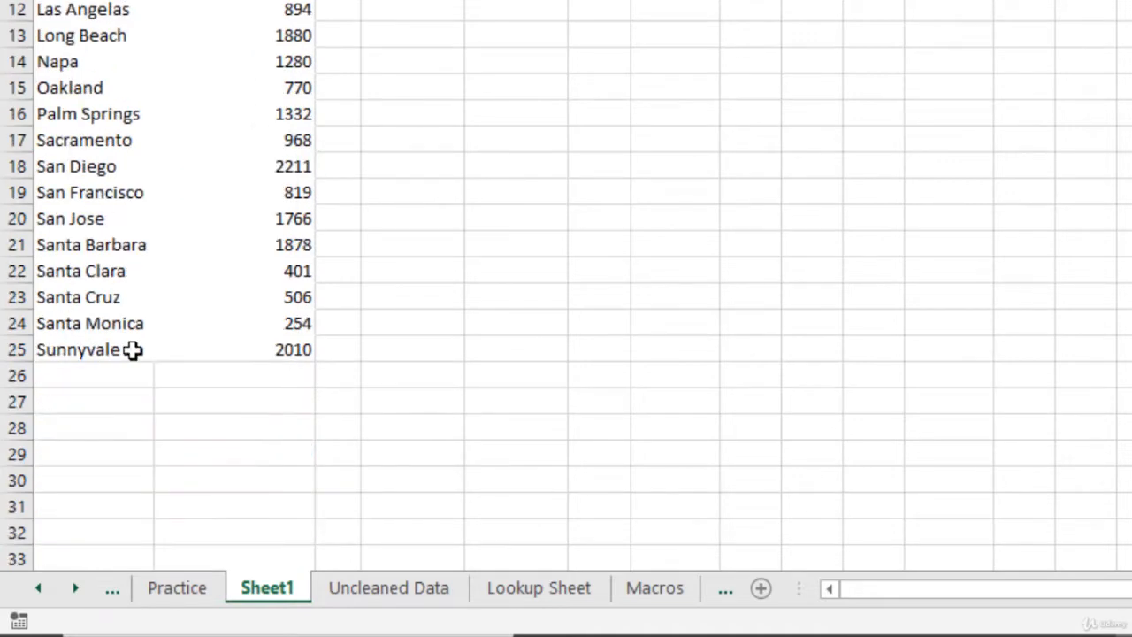
scroll(134, 348, up, 3)
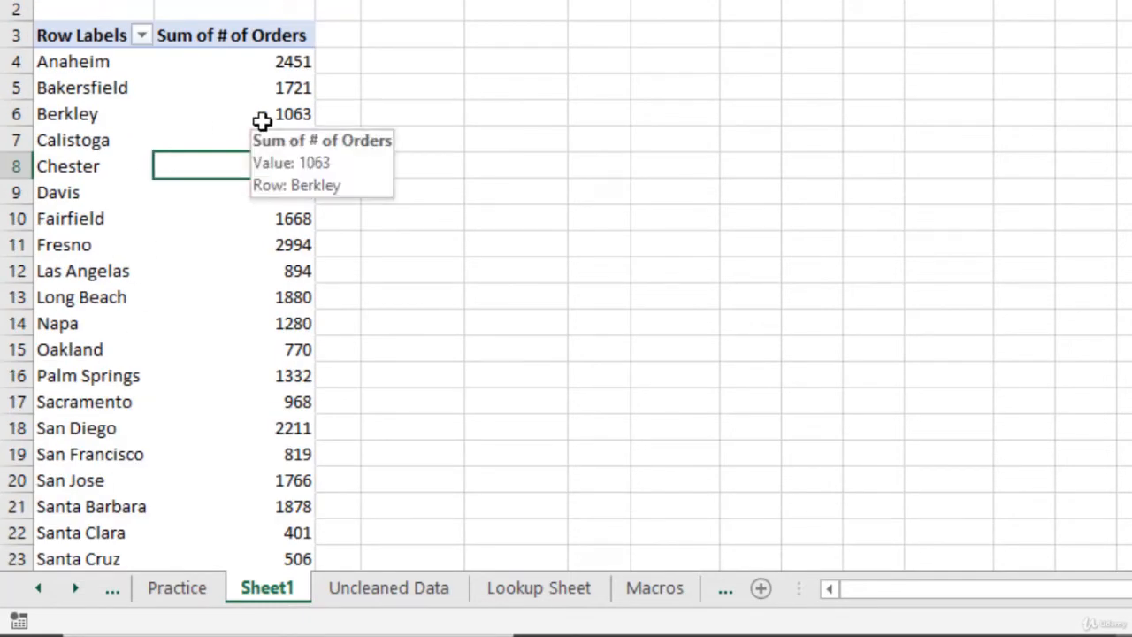
mouse_move(240, 91)
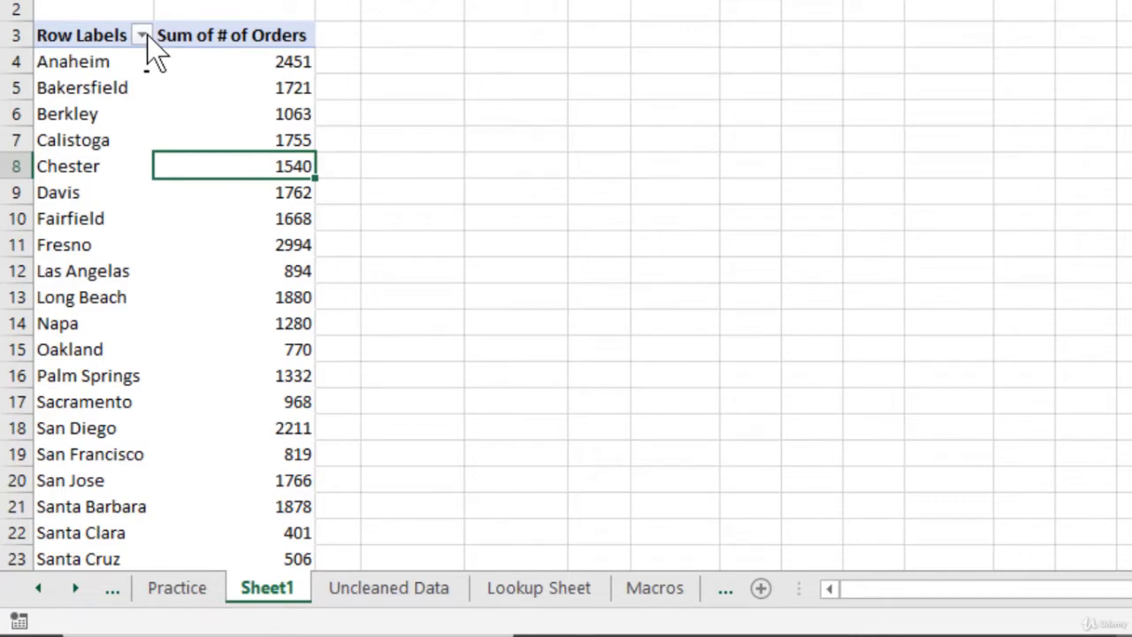
Step: Open a Begins With label filter for the City row labels and look through its available comparison conditions
click(144, 37)
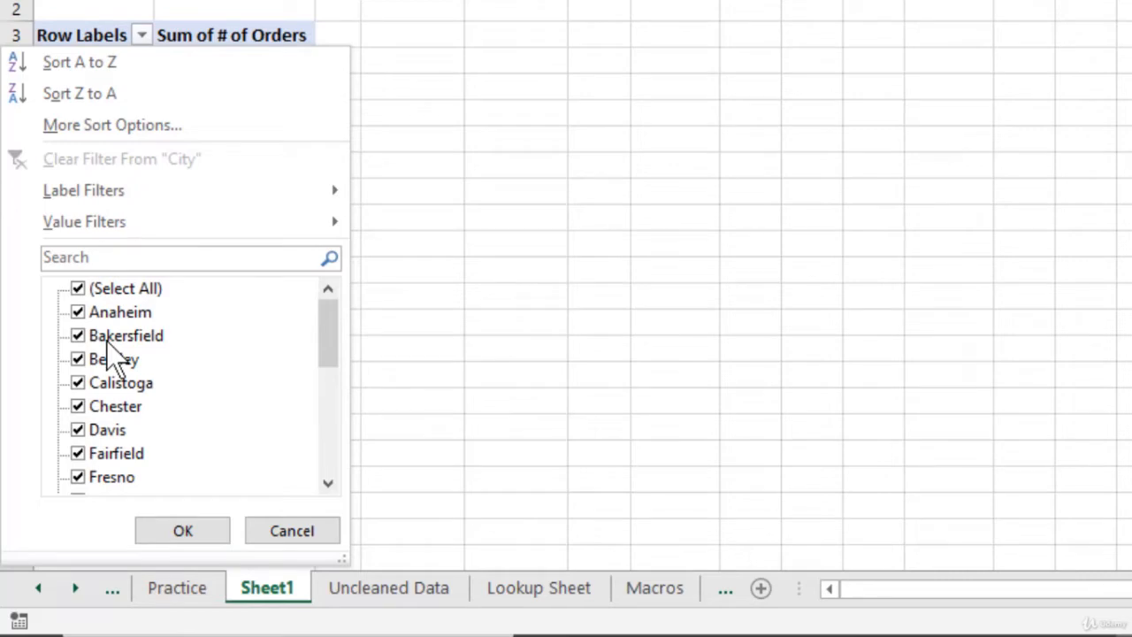
mouse_move(148, 204)
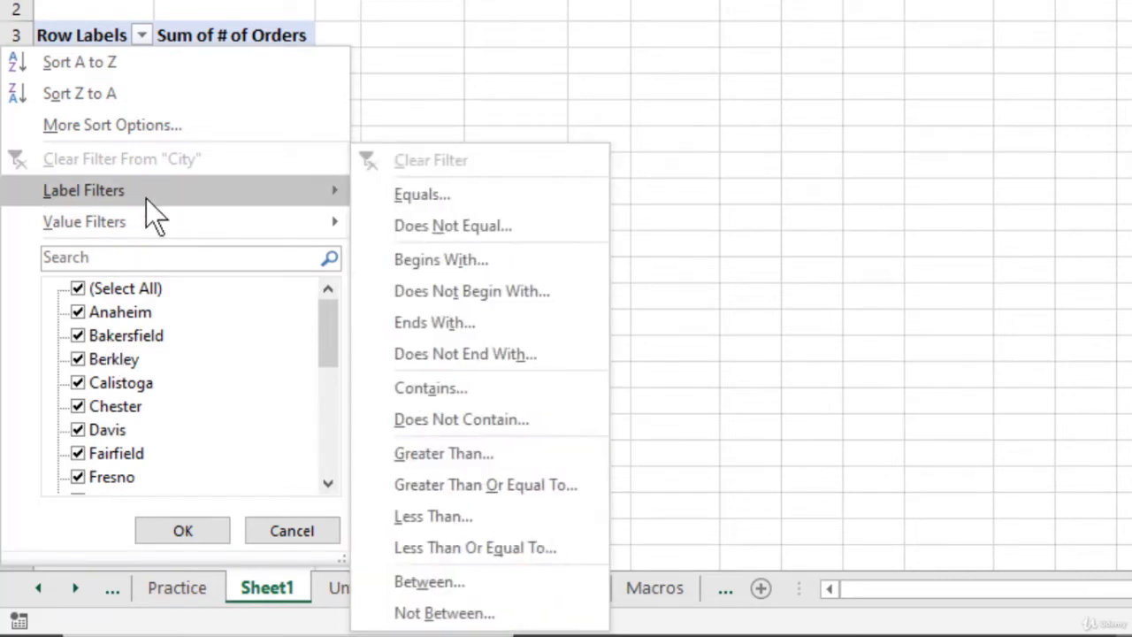
mouse_move(149, 235)
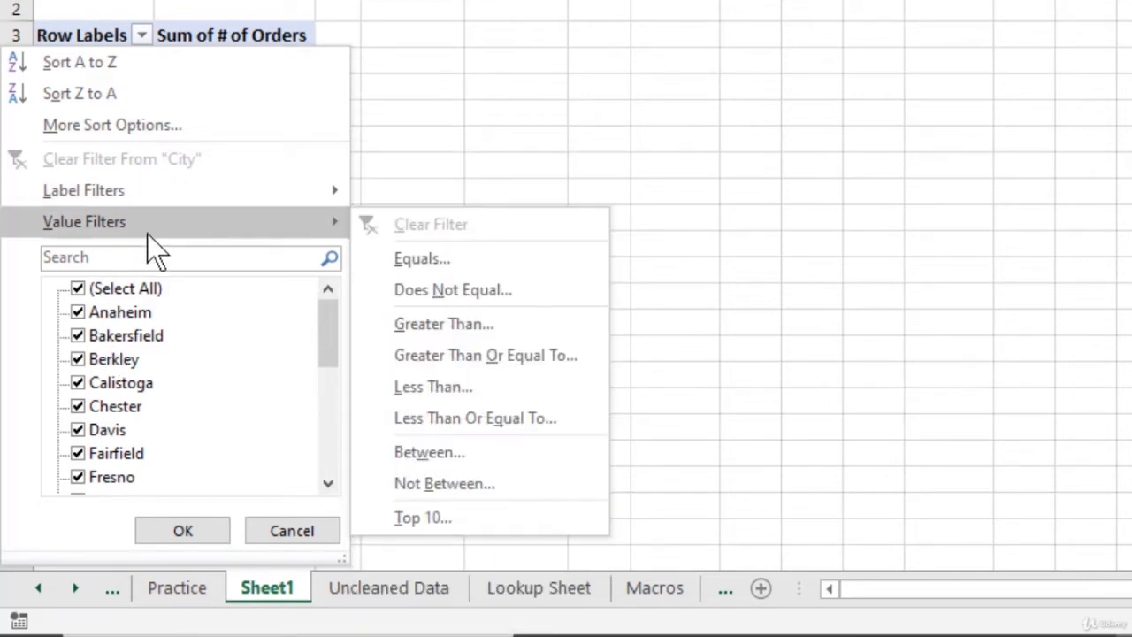
mouse_move(181, 192)
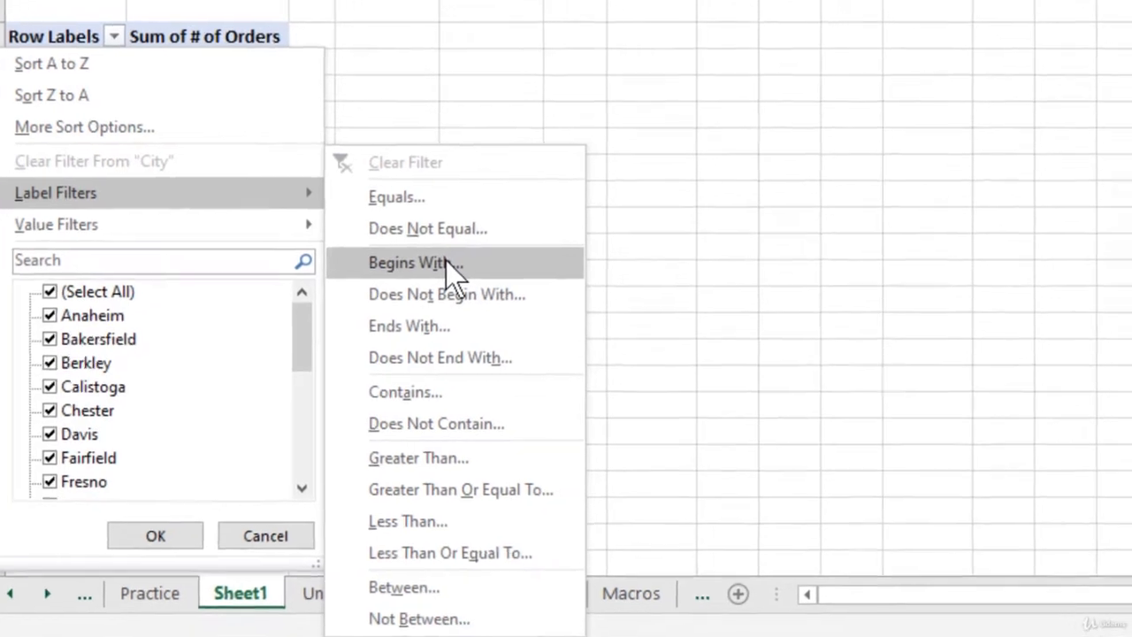
click(451, 259)
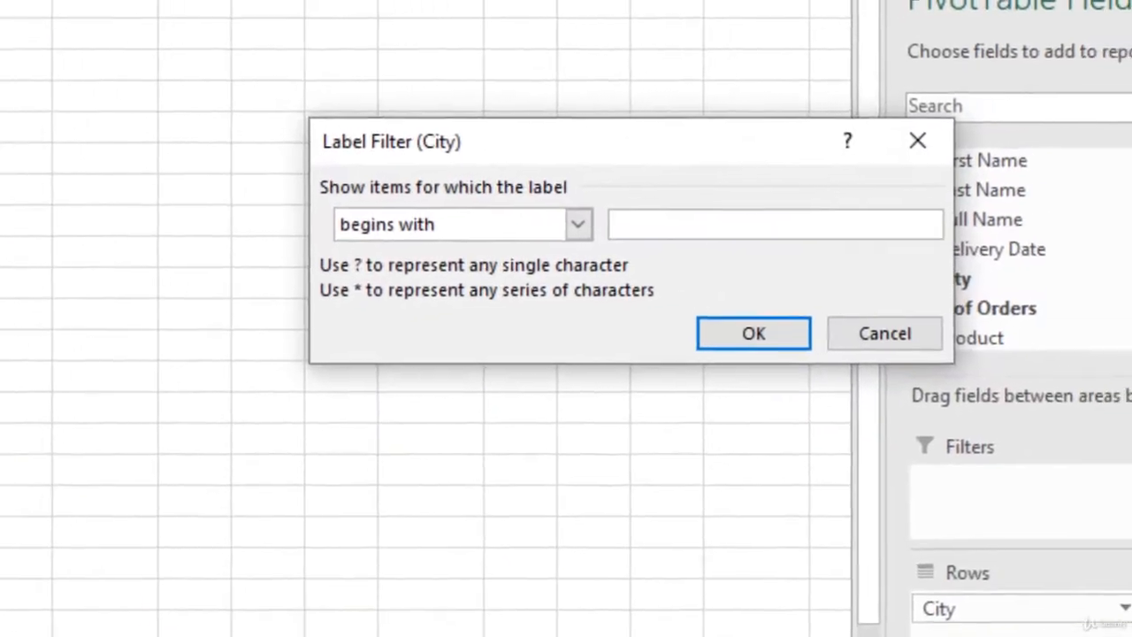
click(578, 224)
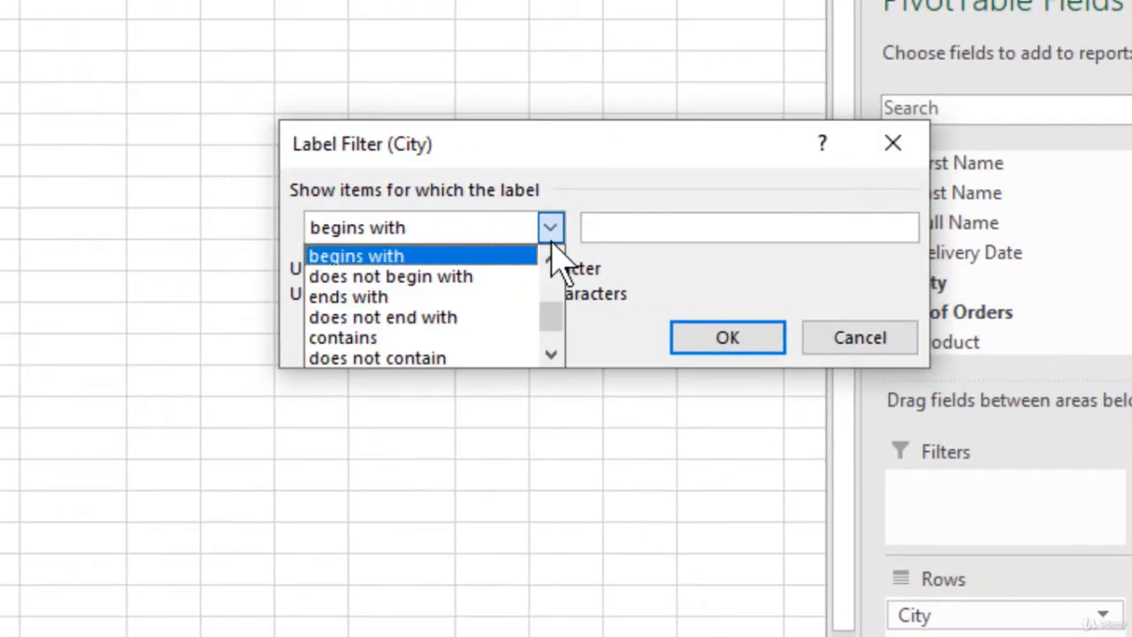
scroll(493, 292, down, 1)
scroll(492, 304, up, 2)
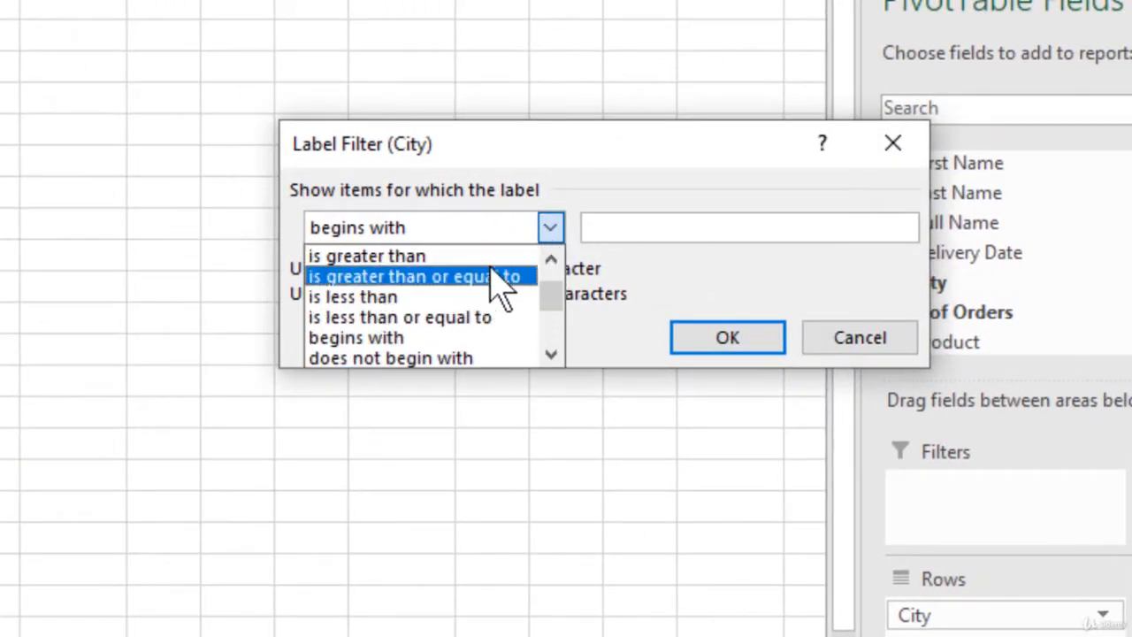
click(541, 223)
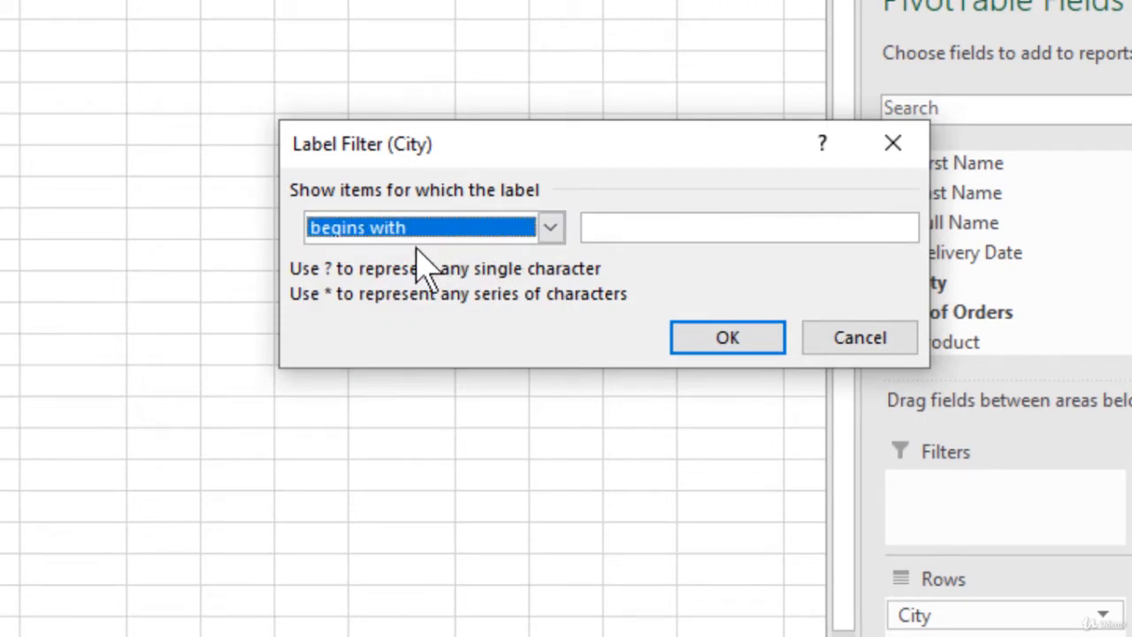
Step: Filter the City row labels to those that begin with ?ali, and clear the filter from City
click(631, 224)
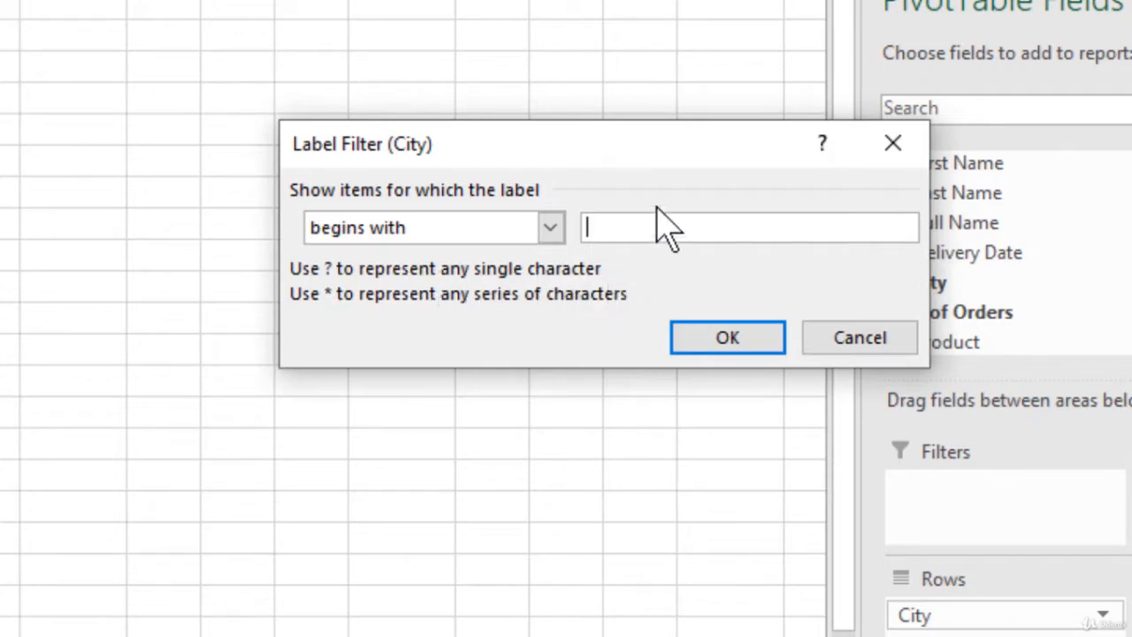
text(?ali)
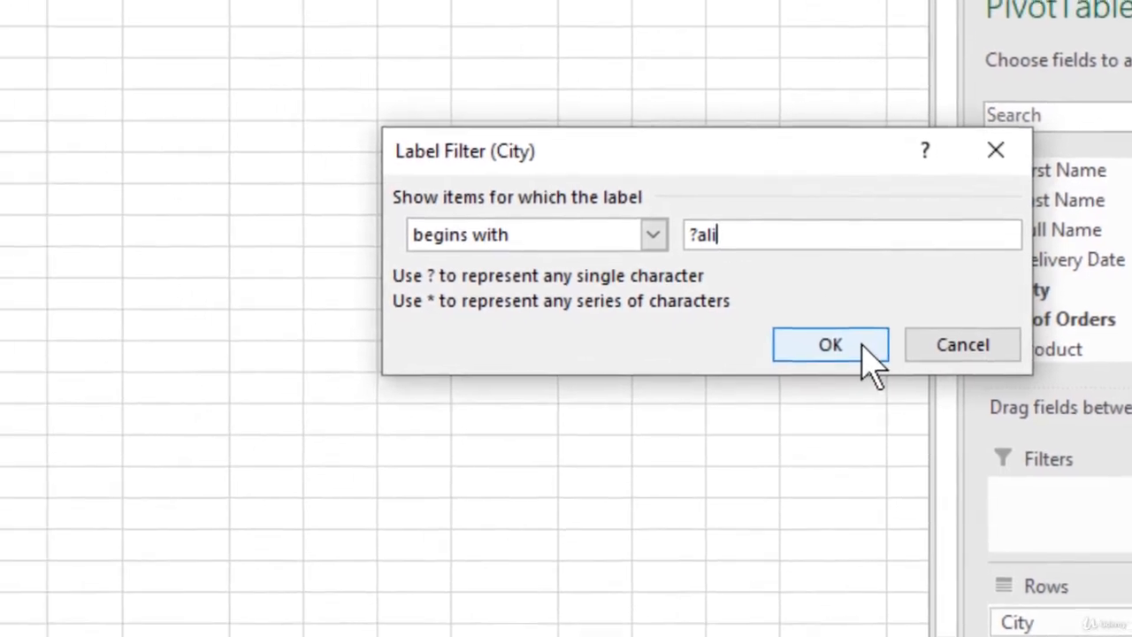
click(864, 347)
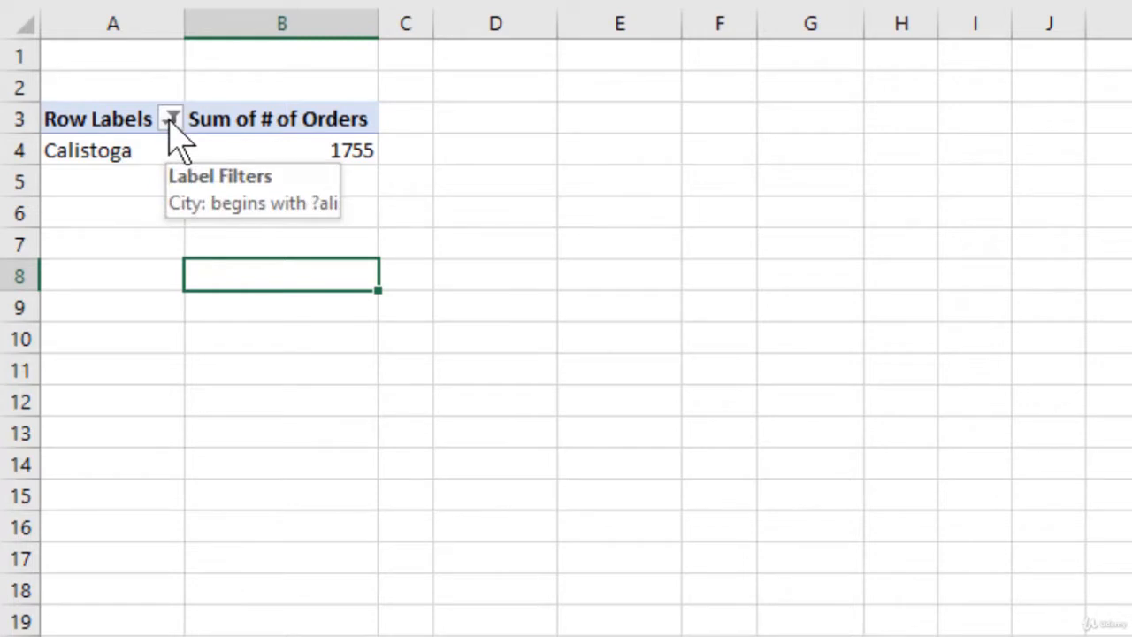
click(170, 119)
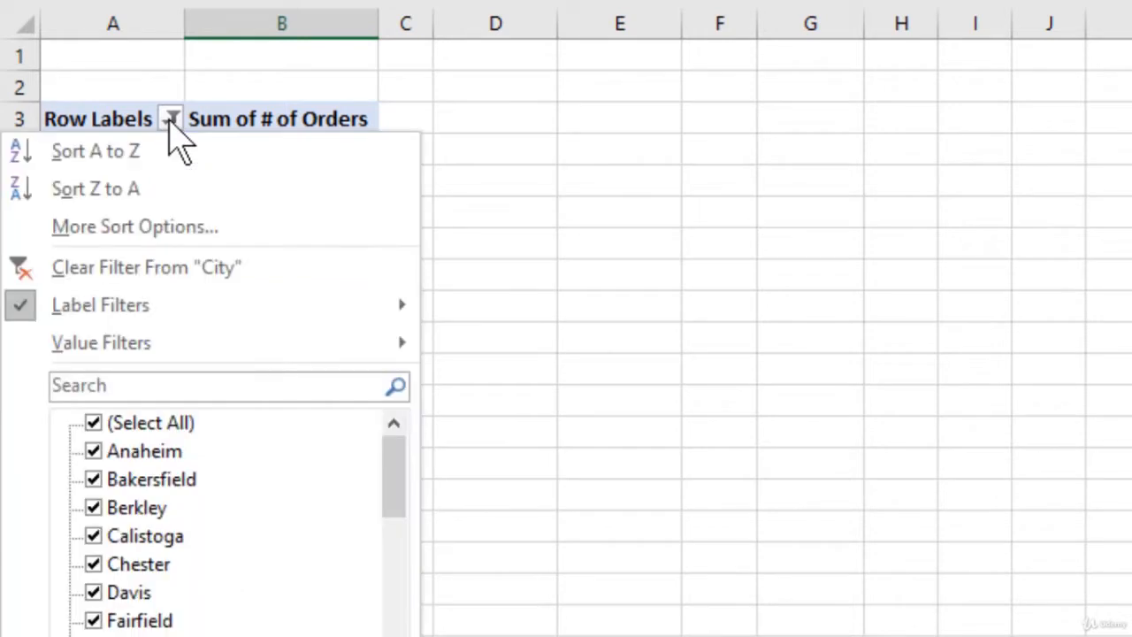
click(275, 268)
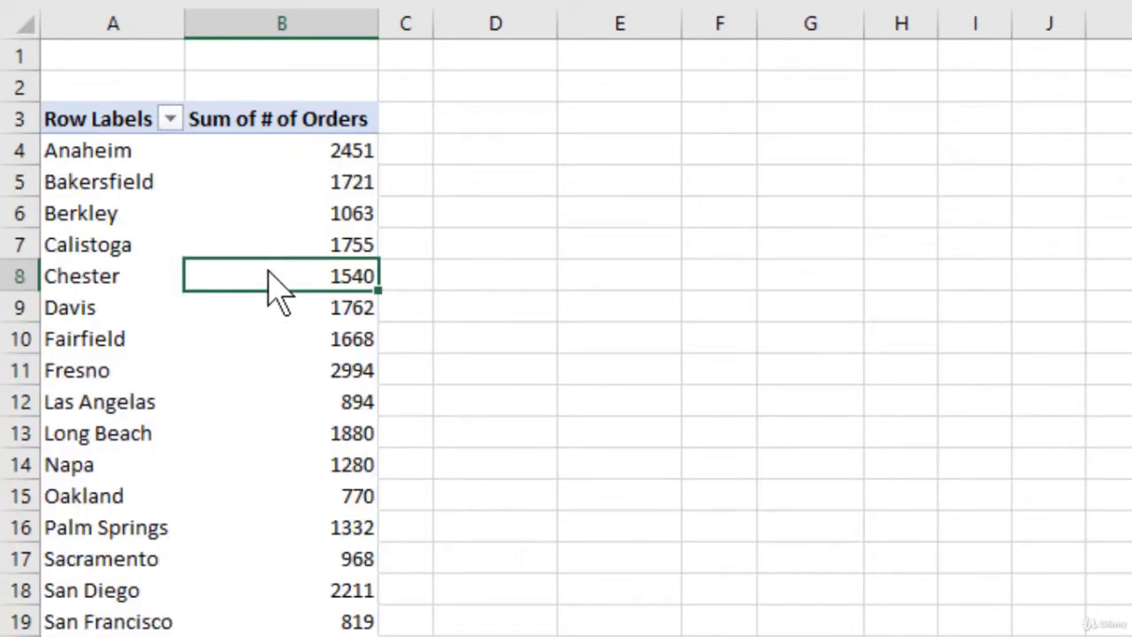
Step: Filter the City row labels to those that begin with *beach, and clear the filter from City
click(171, 120)
mouse_move(266, 319)
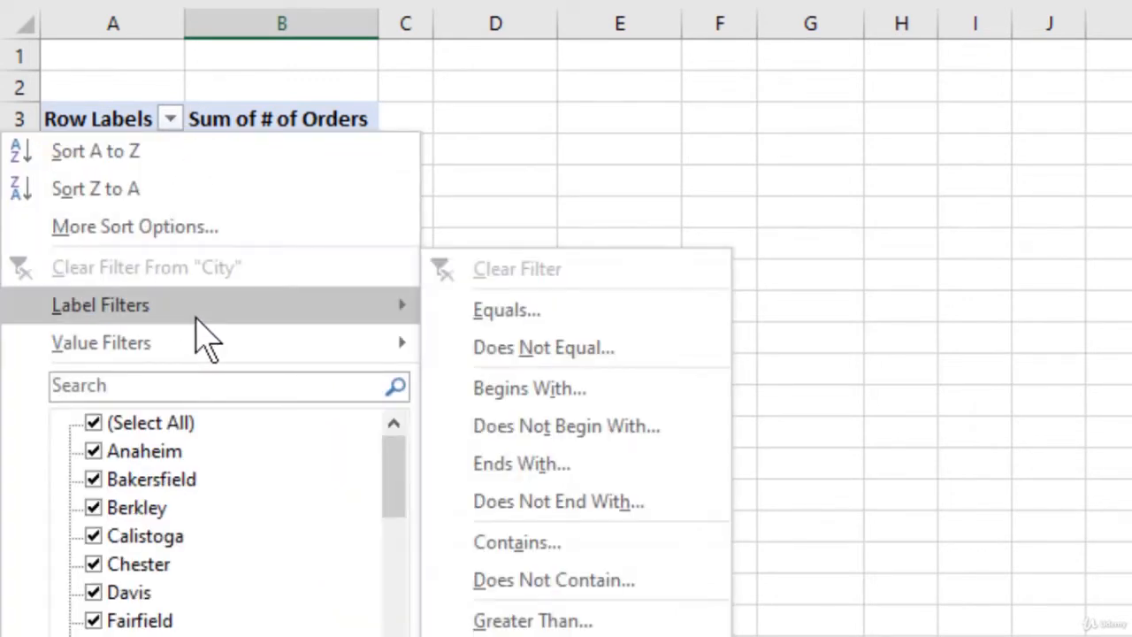
click(531, 388)
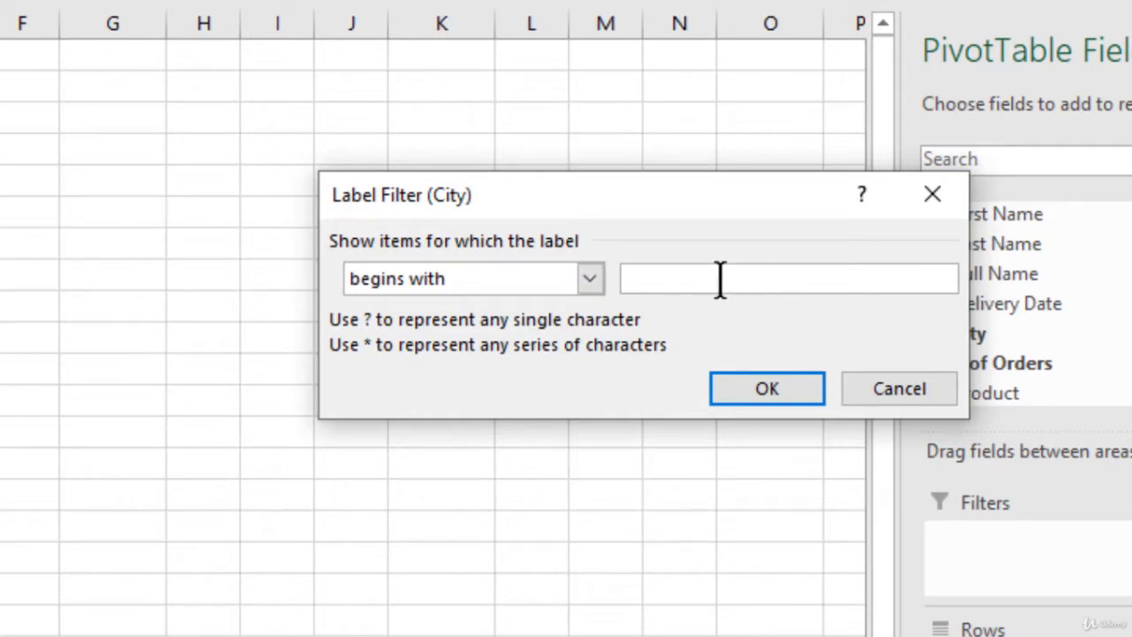
text(*beach)
key(Return)
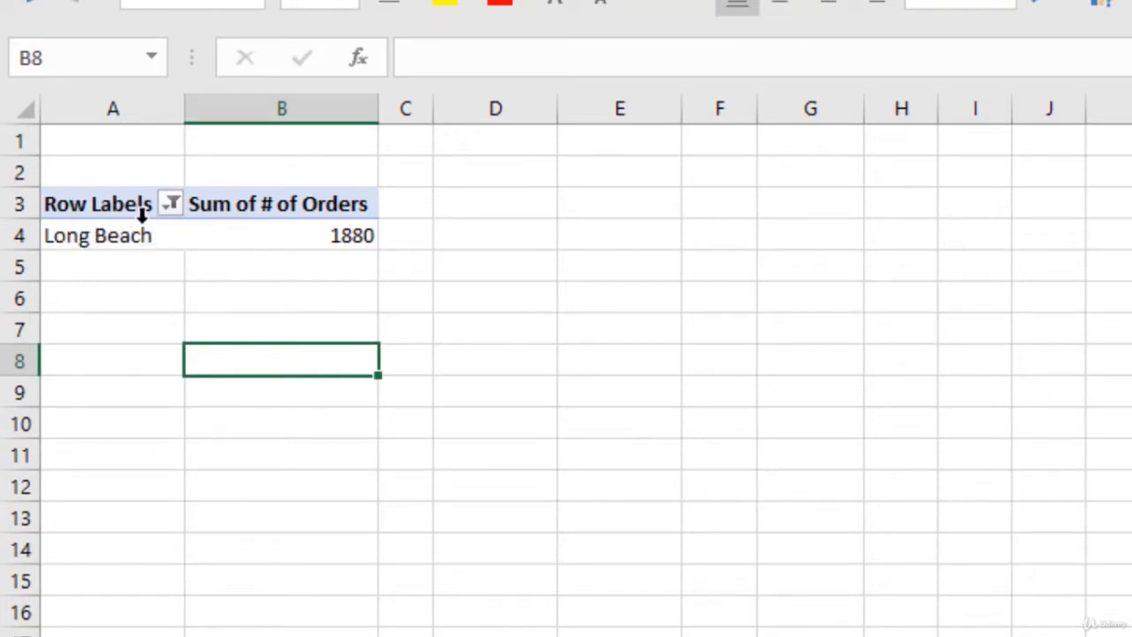
click(170, 203)
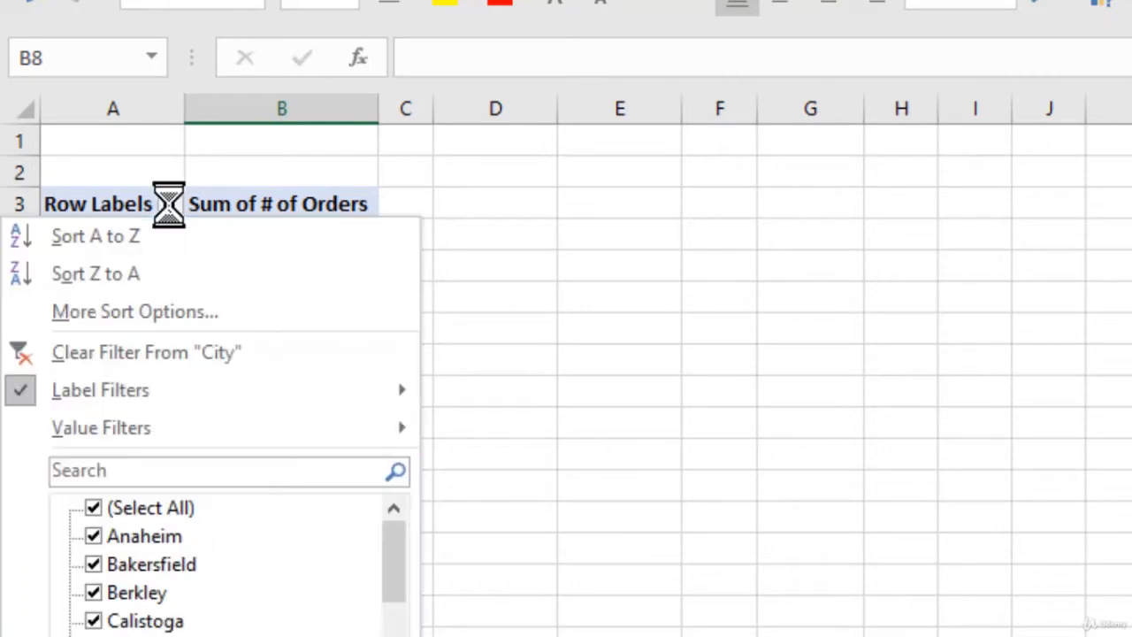
click(157, 352)
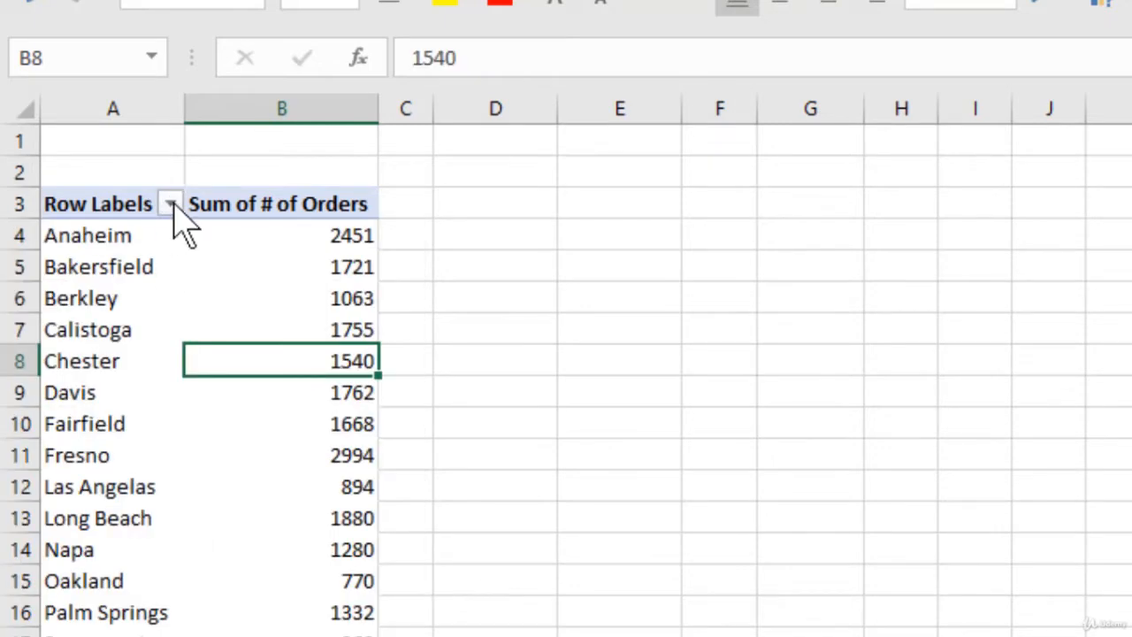
Step: Filter the City row labels with an "ends with" condition of baker*, and clear the filter from City
click(171, 205)
mouse_move(201, 403)
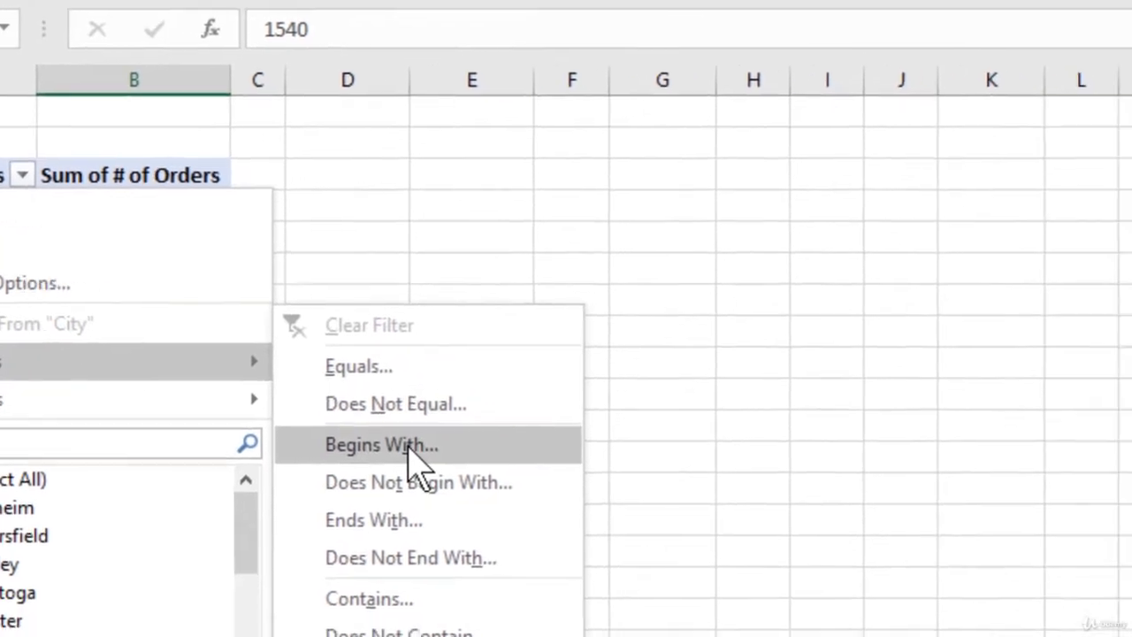
click(584, 474)
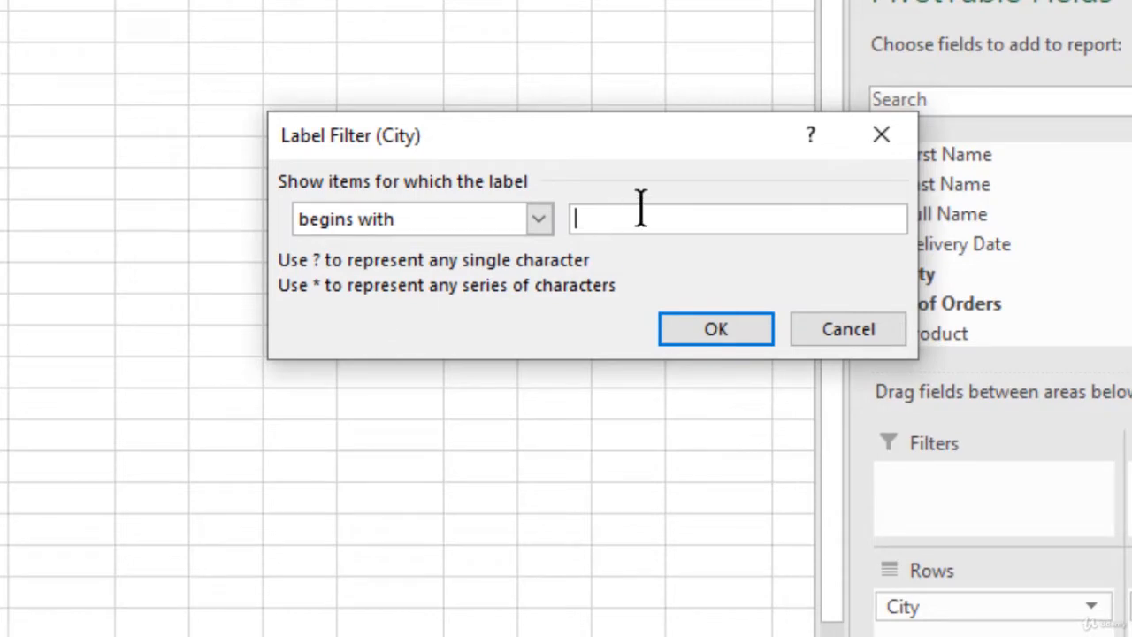
click(538, 219)
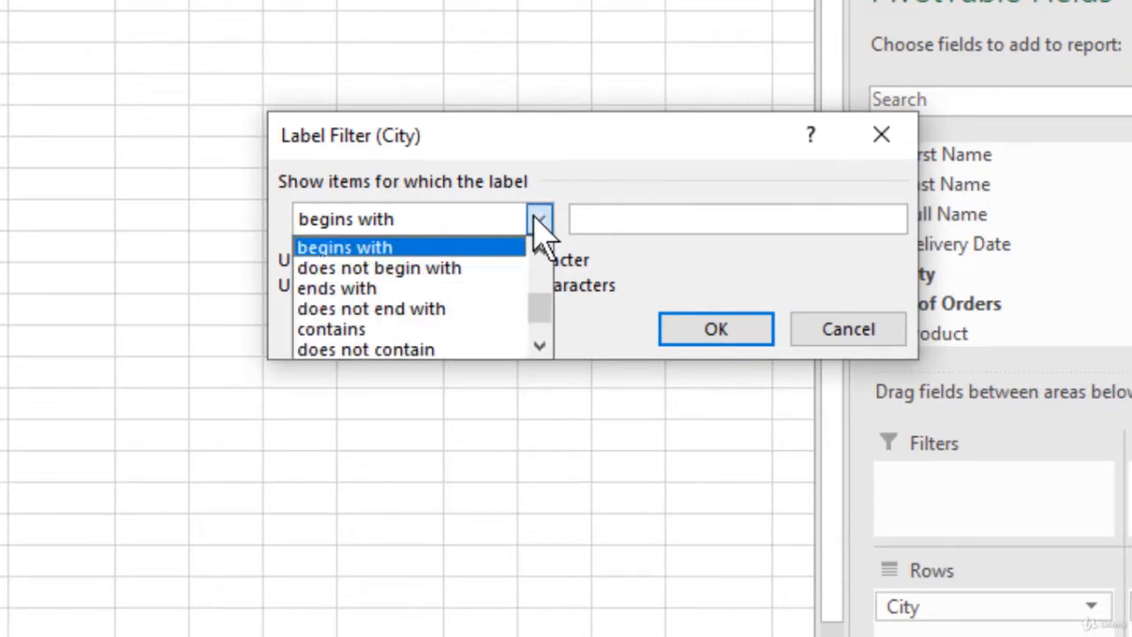
click(442, 287)
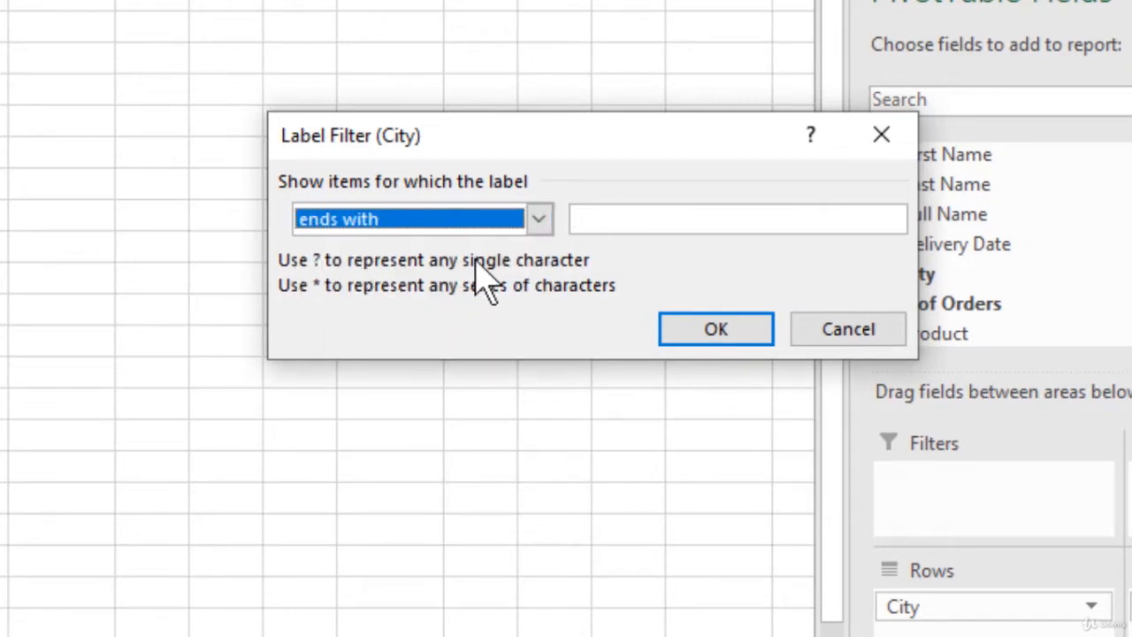
click(673, 214)
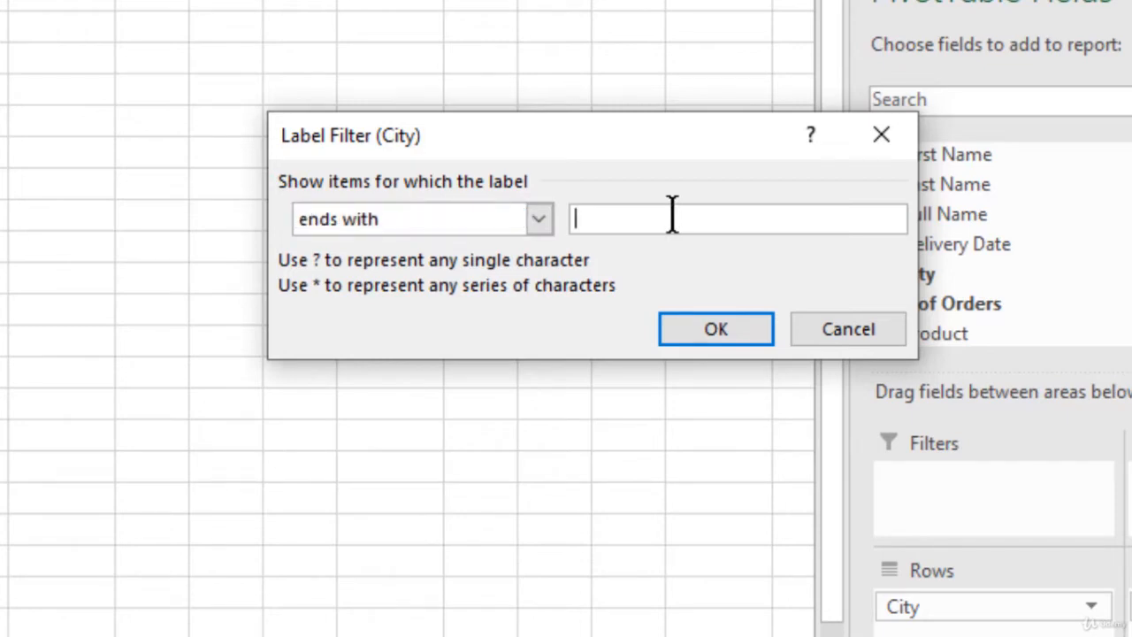
text(baker*)
key(Return)
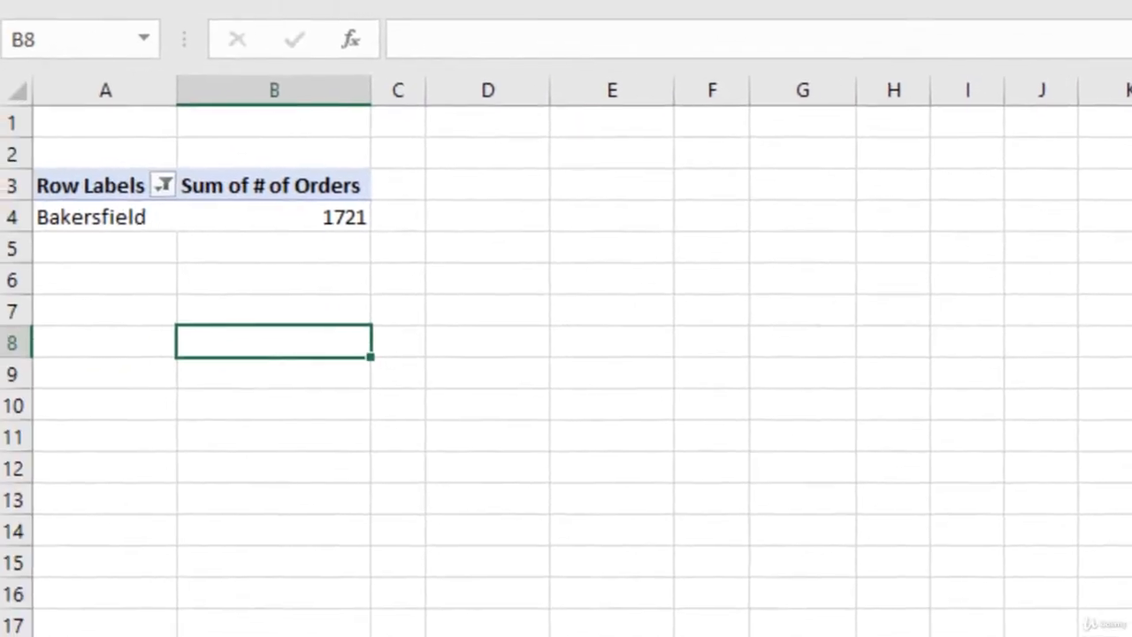
click(172, 189)
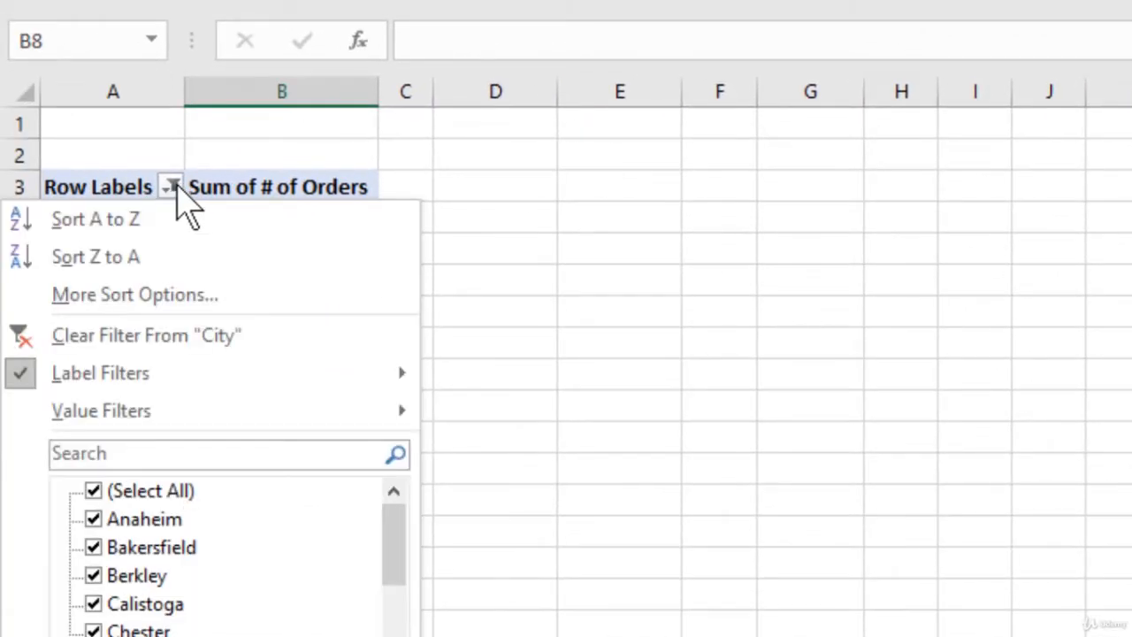
key(Escape)
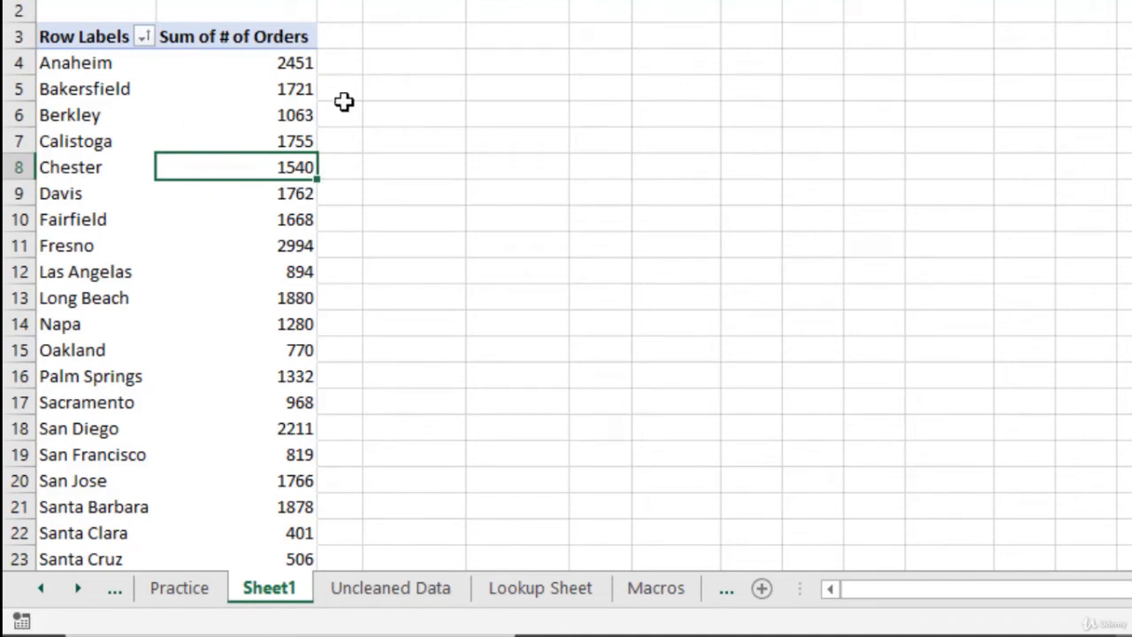
Step: Filter the City row labels by value to those whose Sum of # of Orders is greater than 1500
click(143, 36)
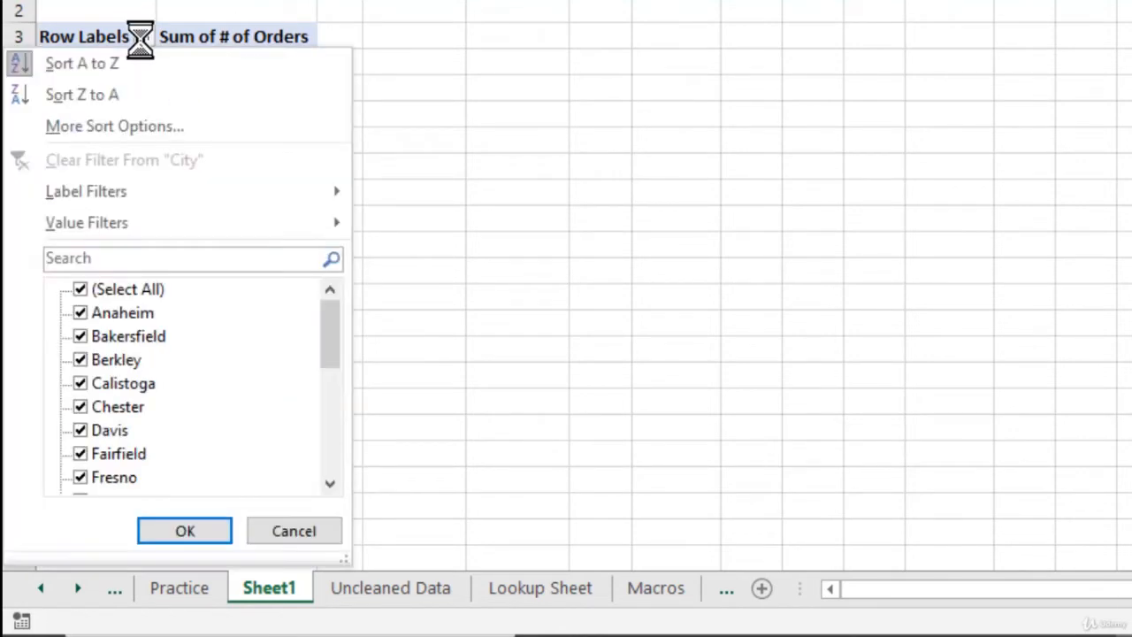
mouse_move(197, 229)
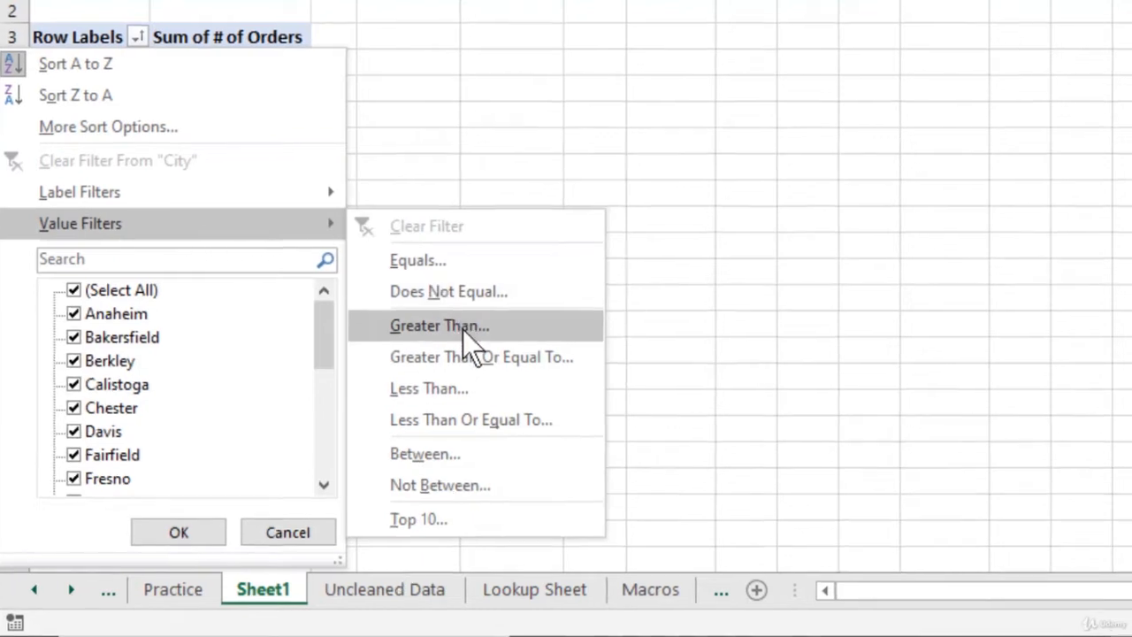
click(465, 327)
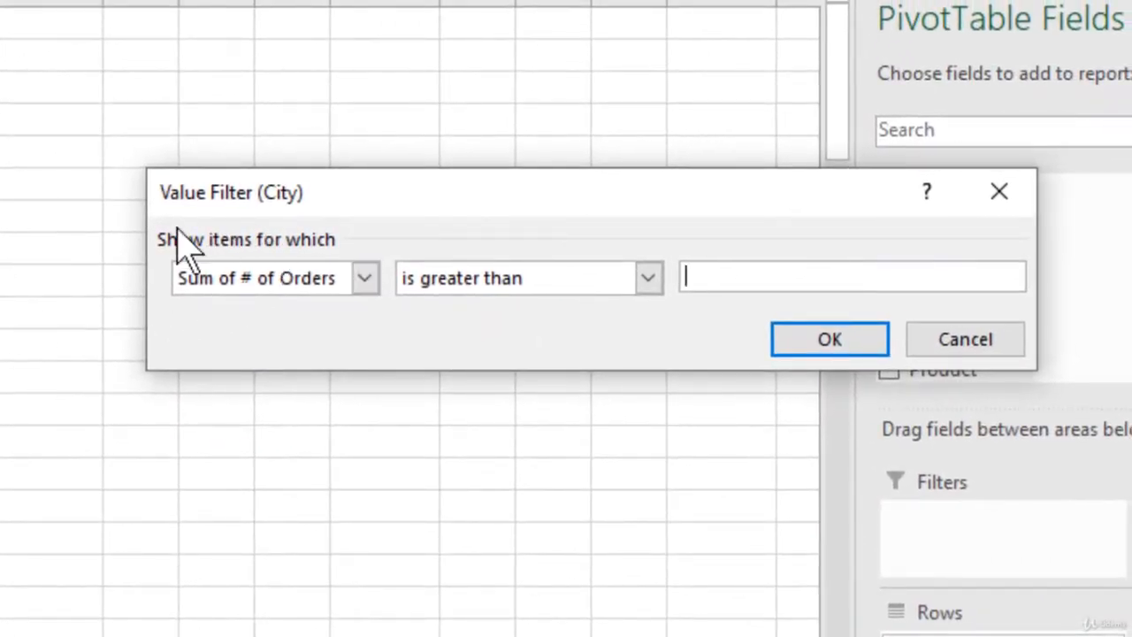
click(363, 276)
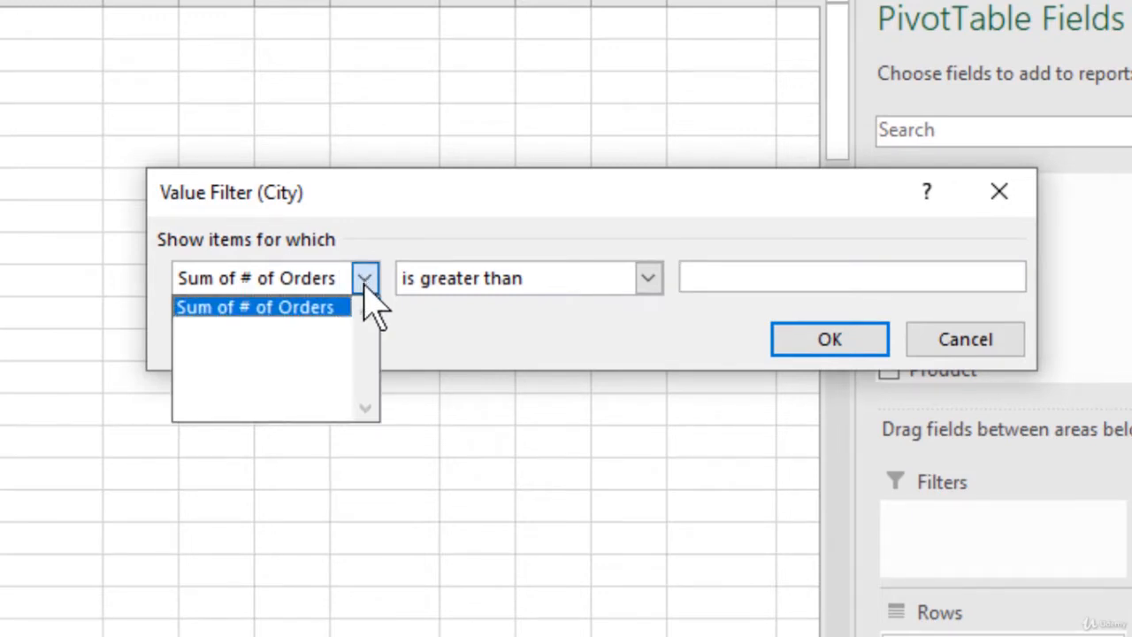
click(619, 244)
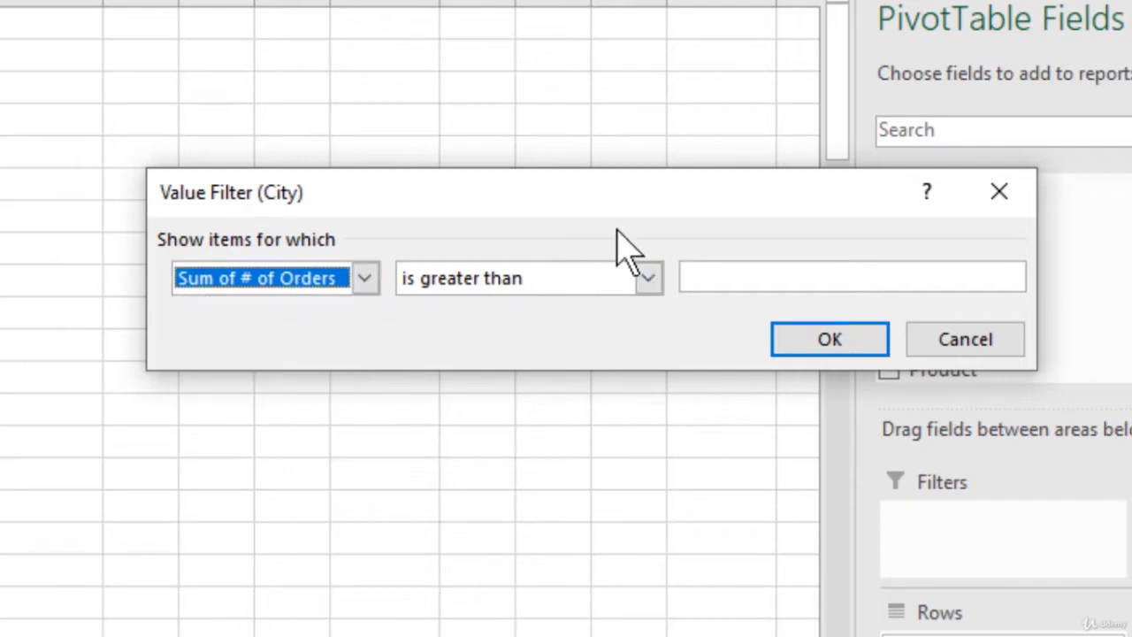
click(720, 276)
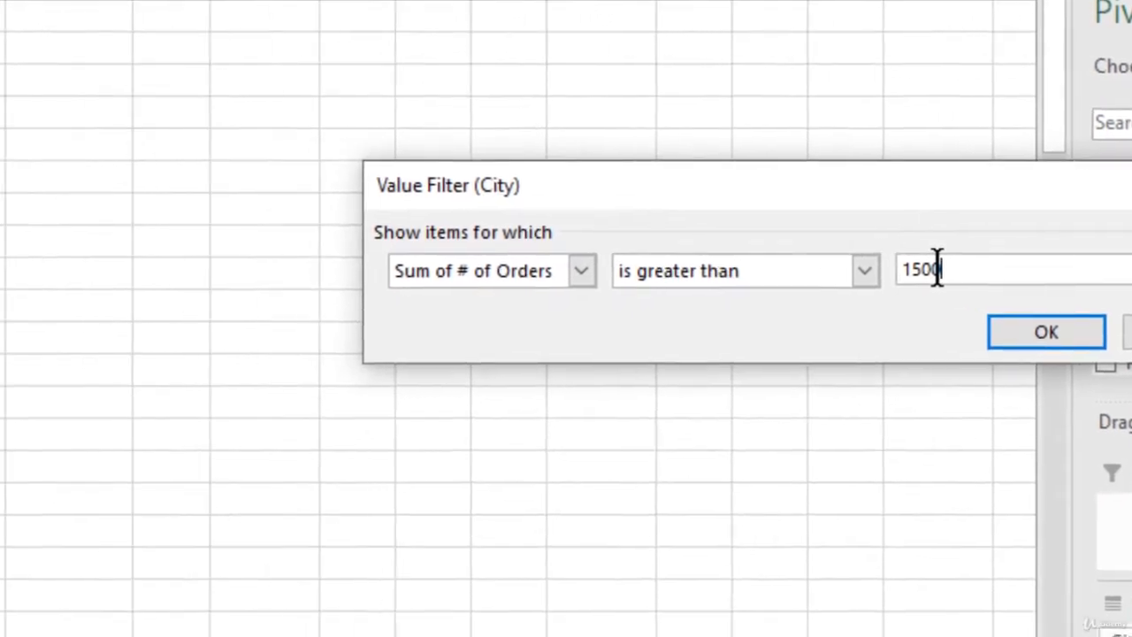
key(Return)
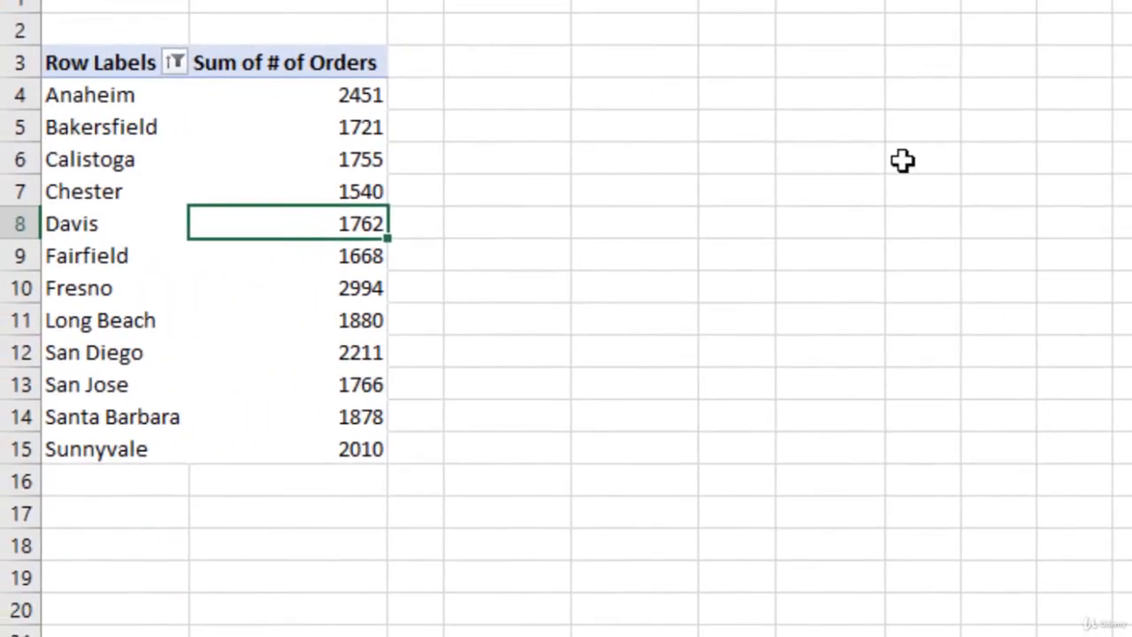
Step: Clear the value filter from City so every city is listed again
mouse_move(362, 82)
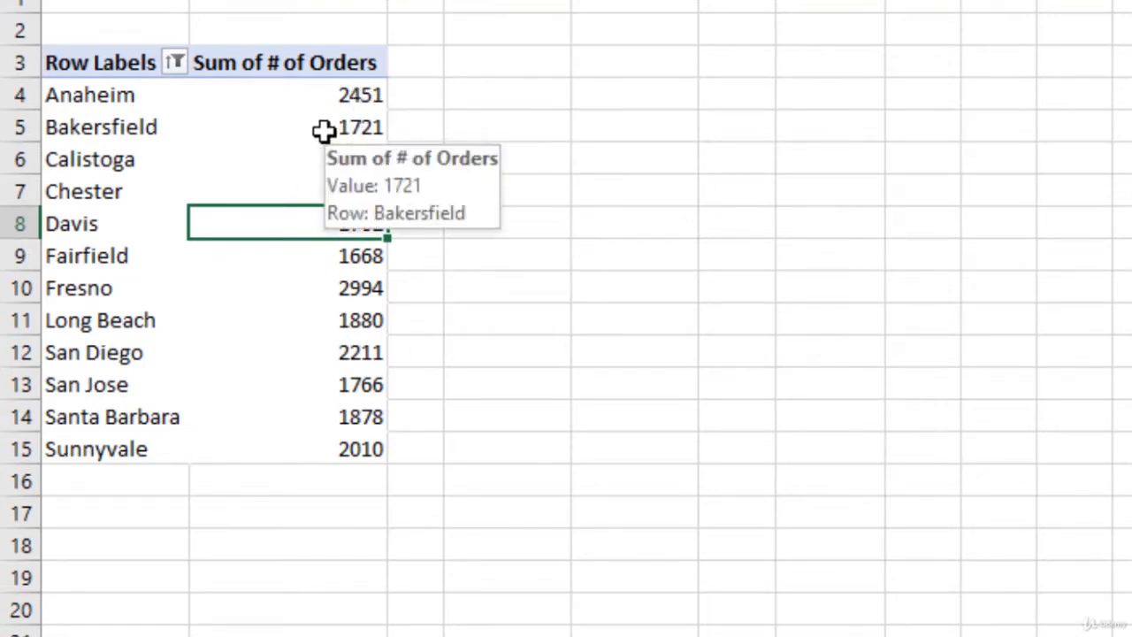
click(169, 53)
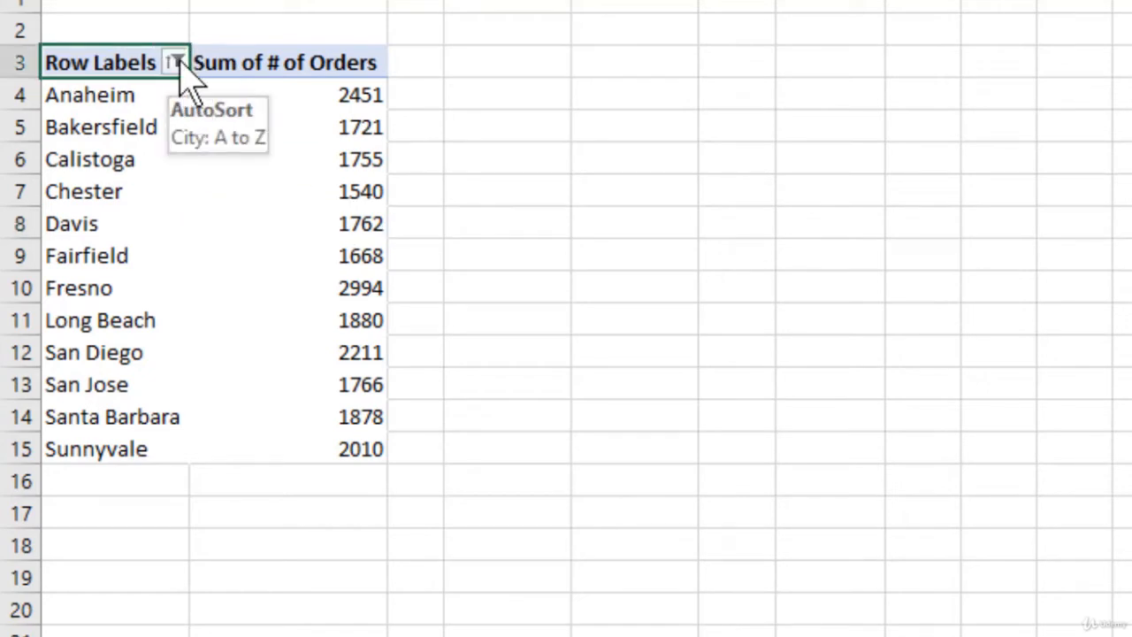
click(176, 62)
mouse_move(209, 285)
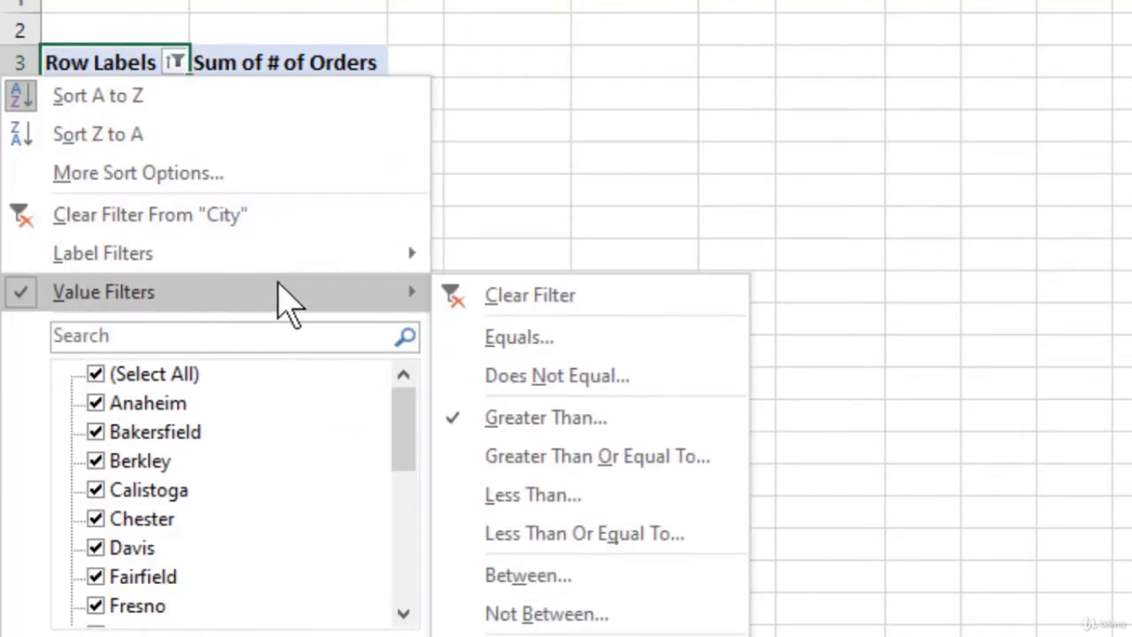
click(226, 217)
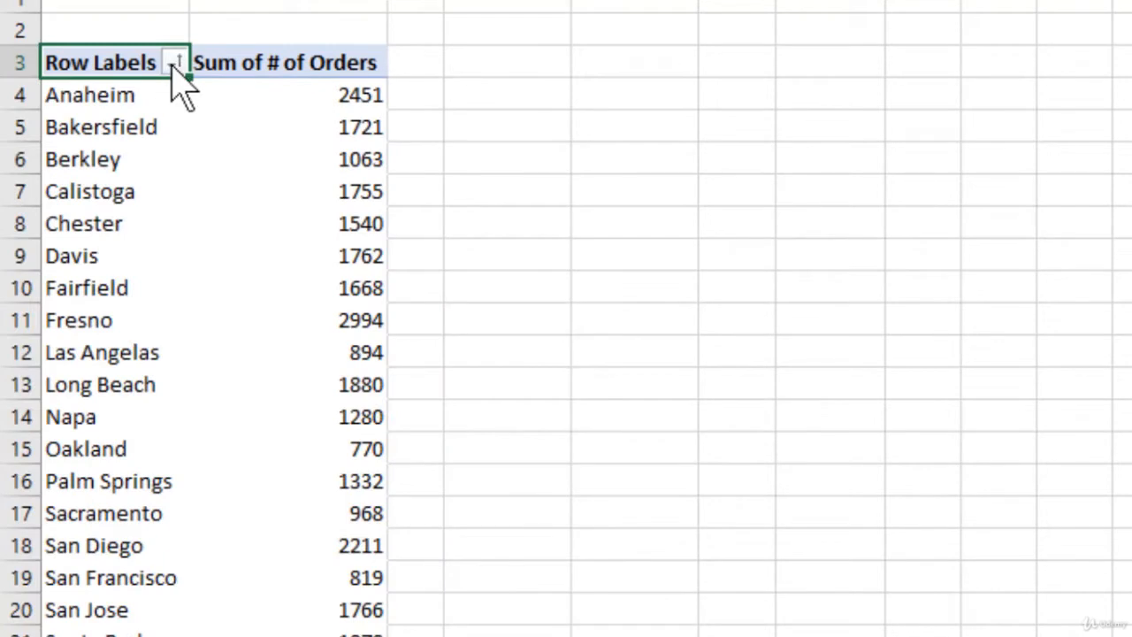
click(174, 63)
key(Escape)
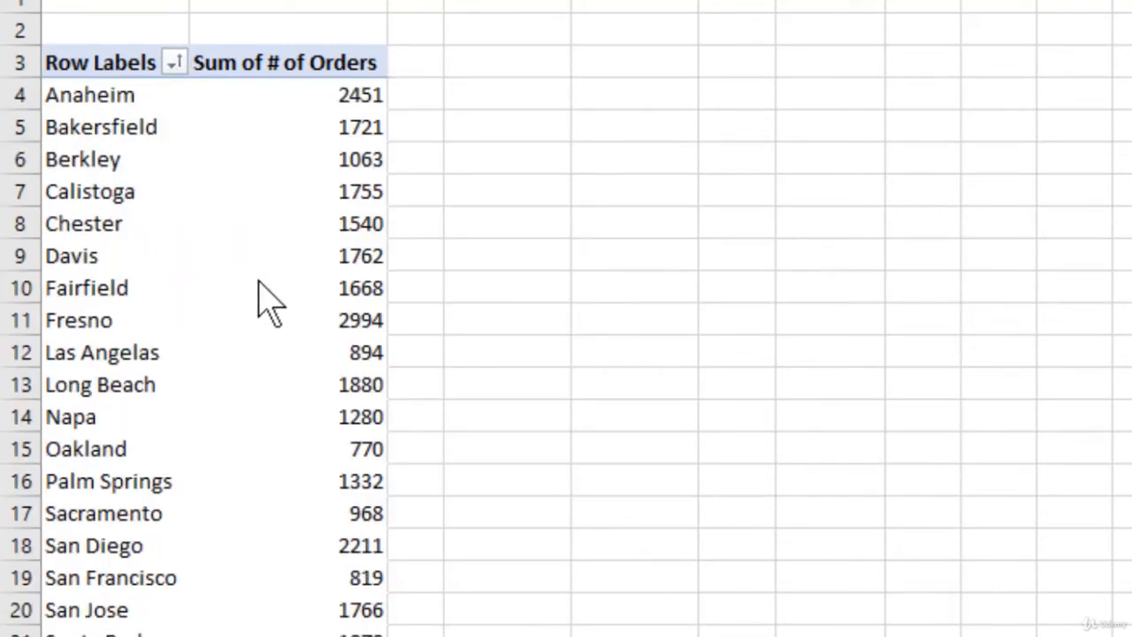
Step: Filter the cities to a Sum of # of Orders greater than 1721, and add Product to the pivot table's values
click(171, 73)
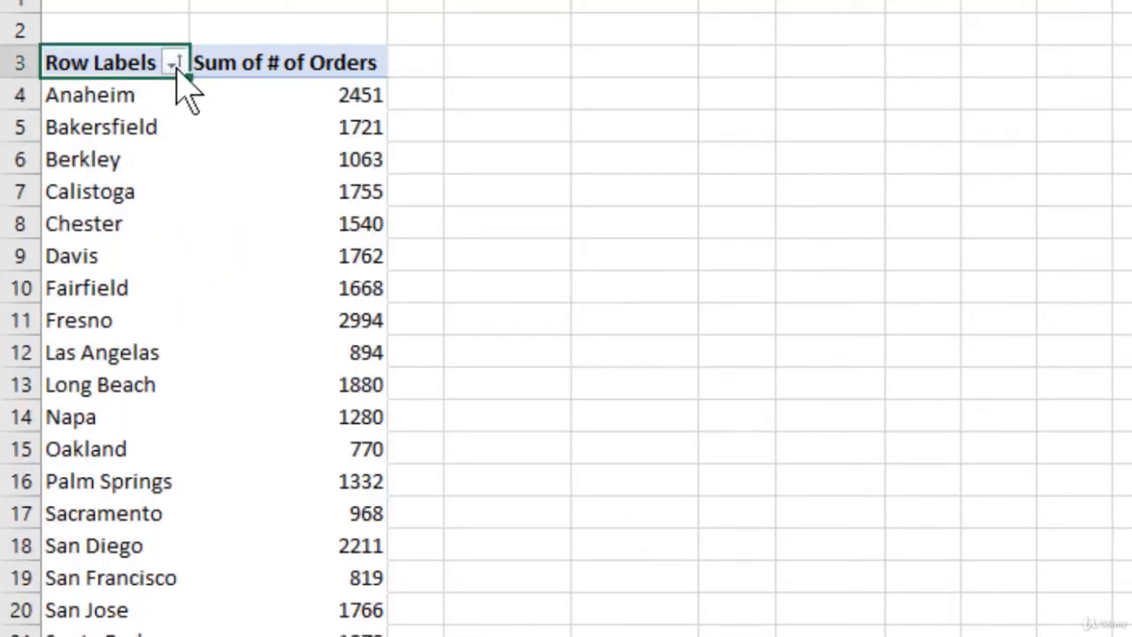
click(177, 65)
mouse_move(200, 294)
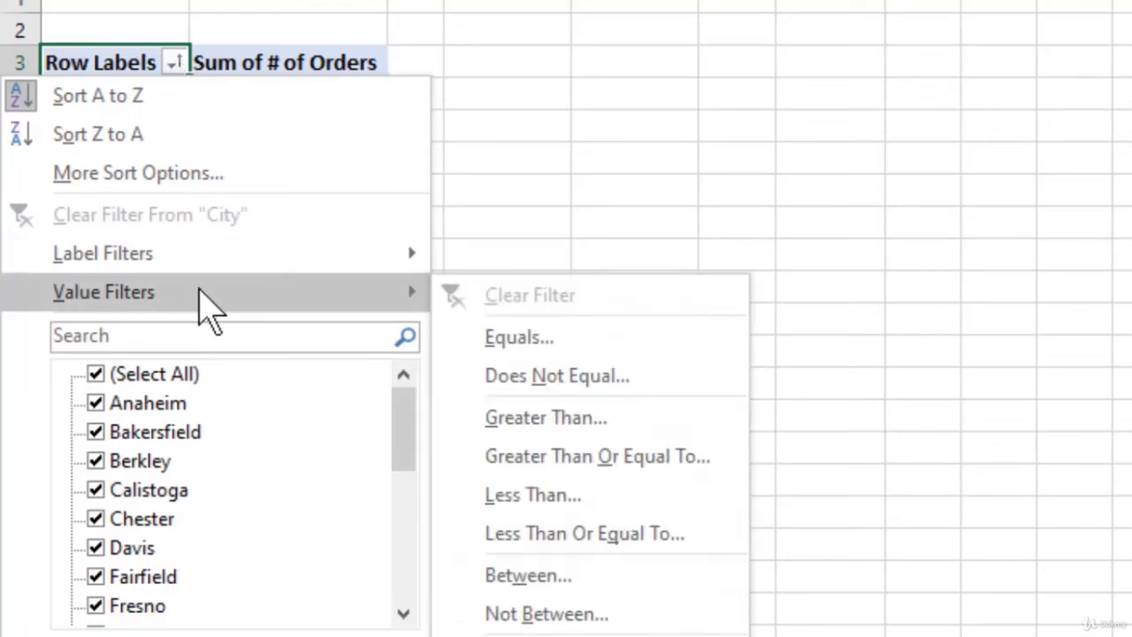
click(571, 421)
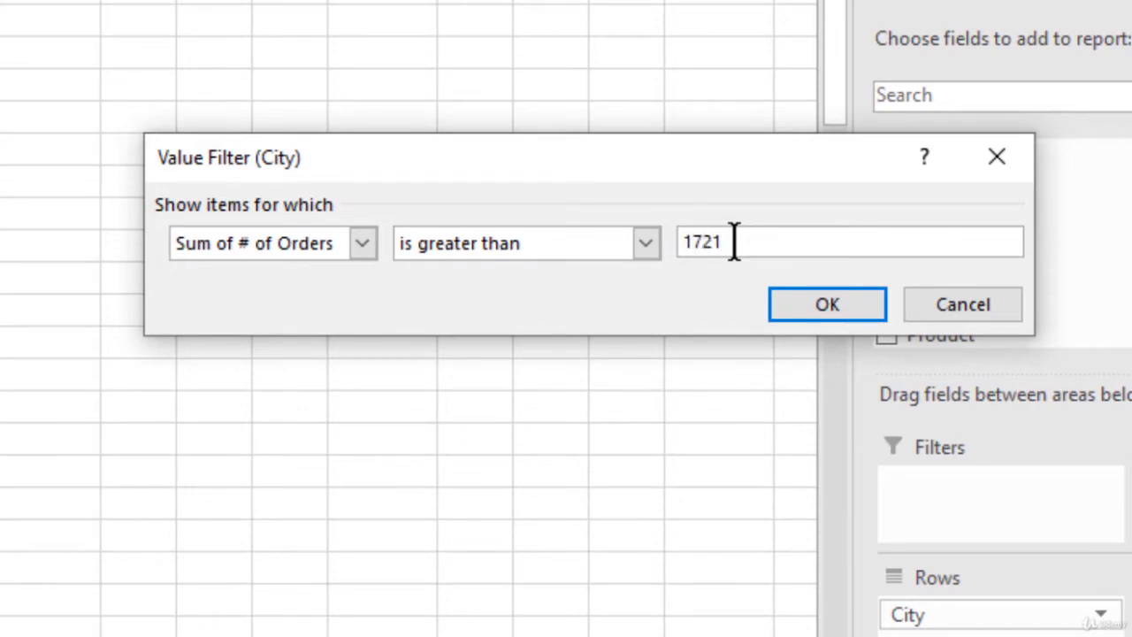
key(Return)
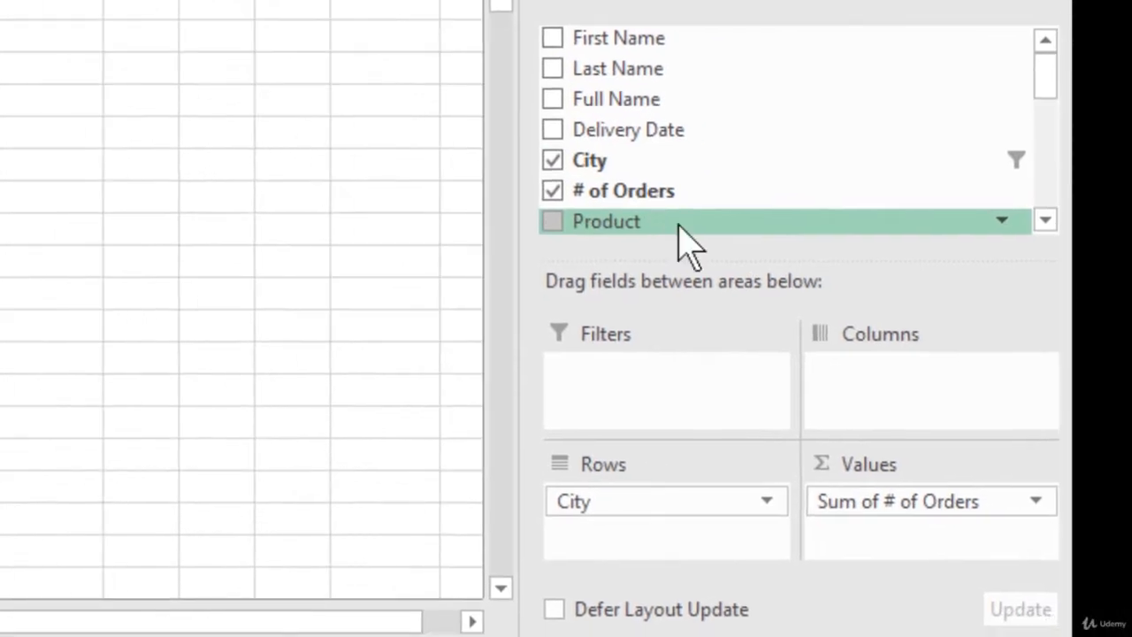
drag(677, 230, 912, 524)
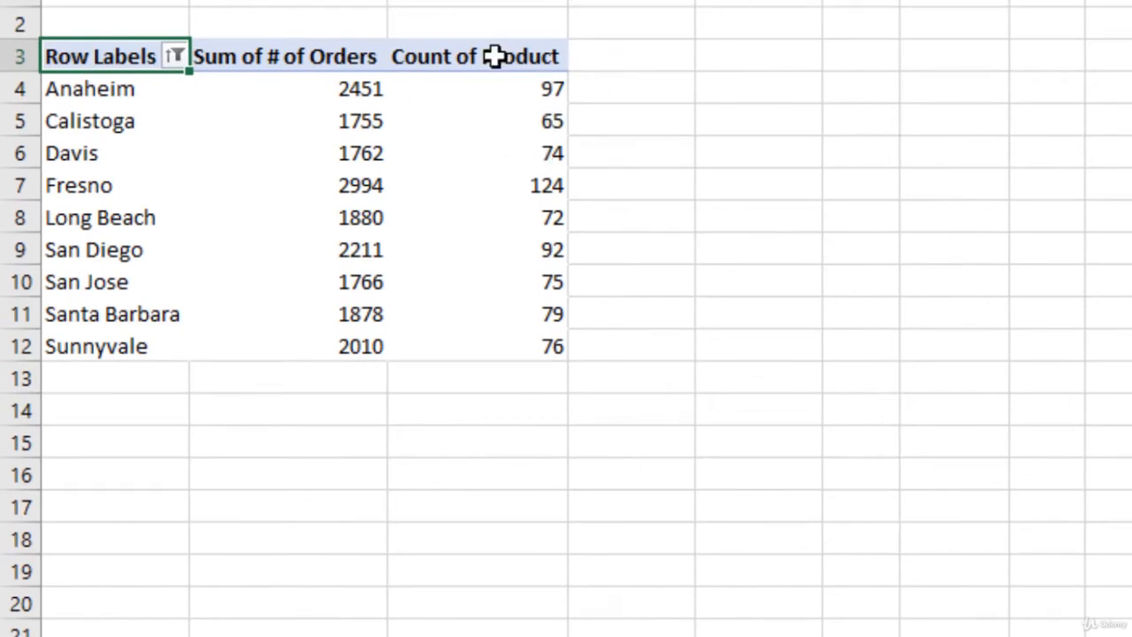
Step: Change the City value filter to a Sum of # of Orders that is greater than or equal to 80
click(176, 55)
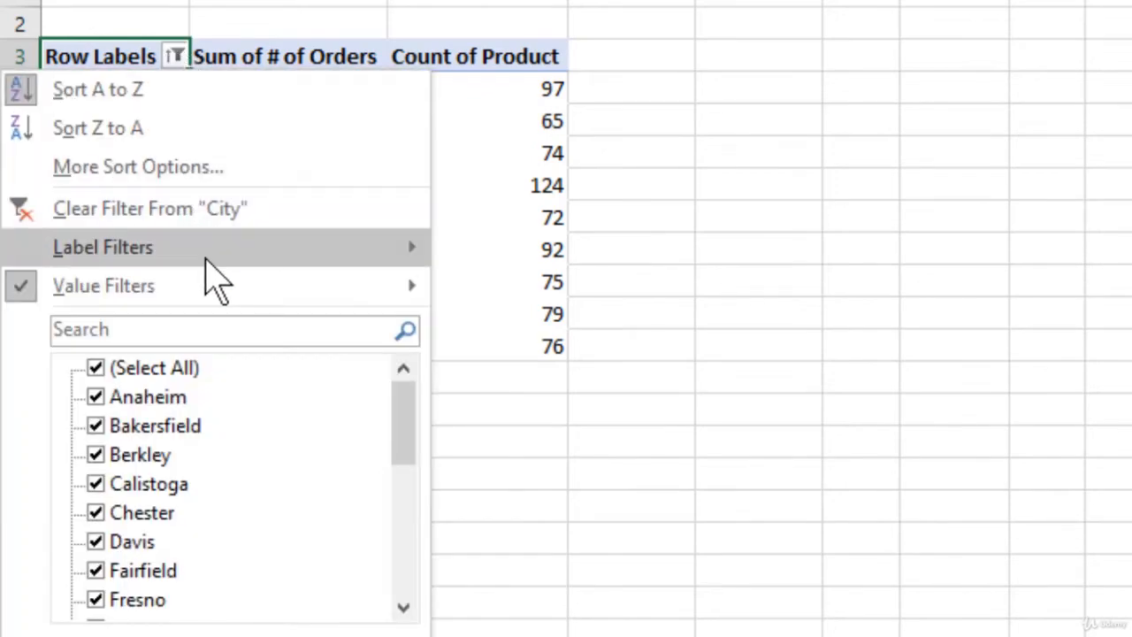
mouse_move(209, 299)
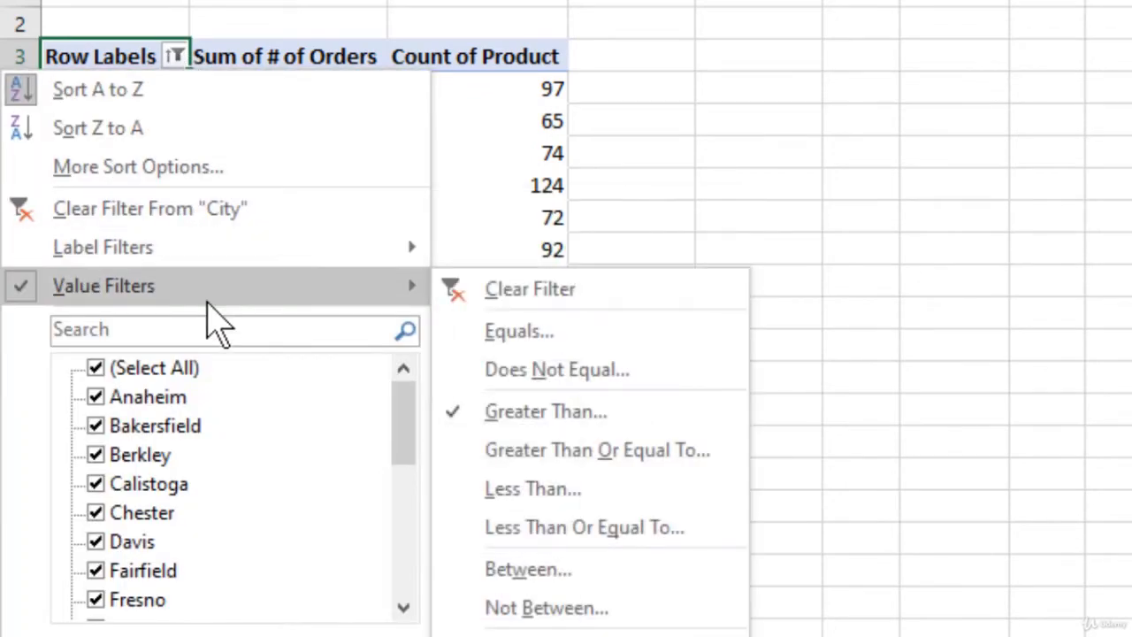
click(573, 410)
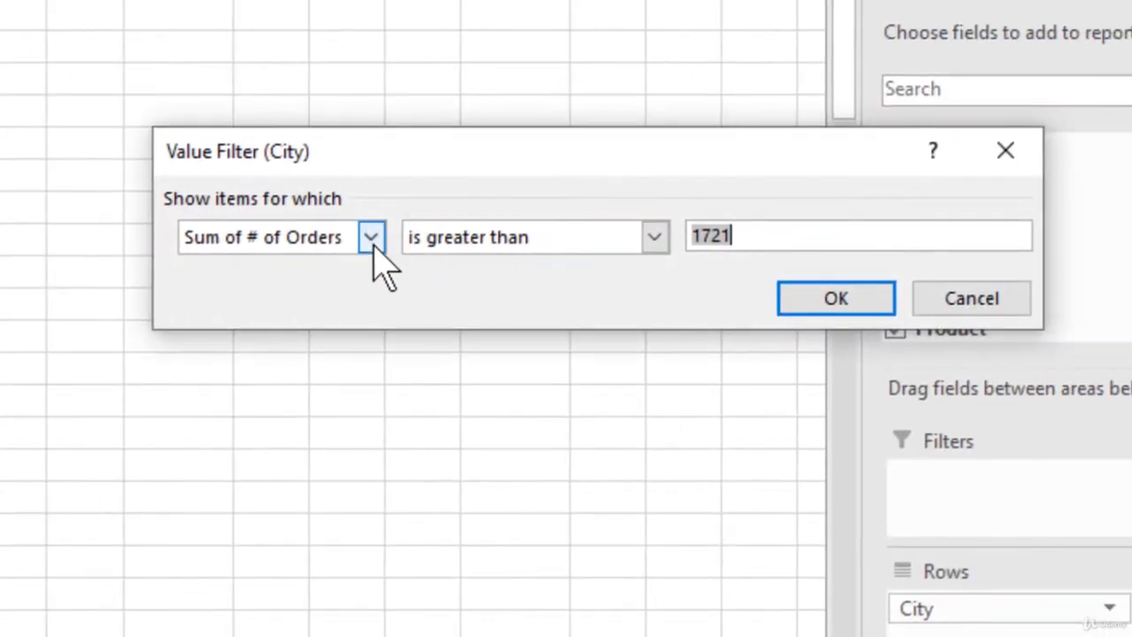
click(946, 241)
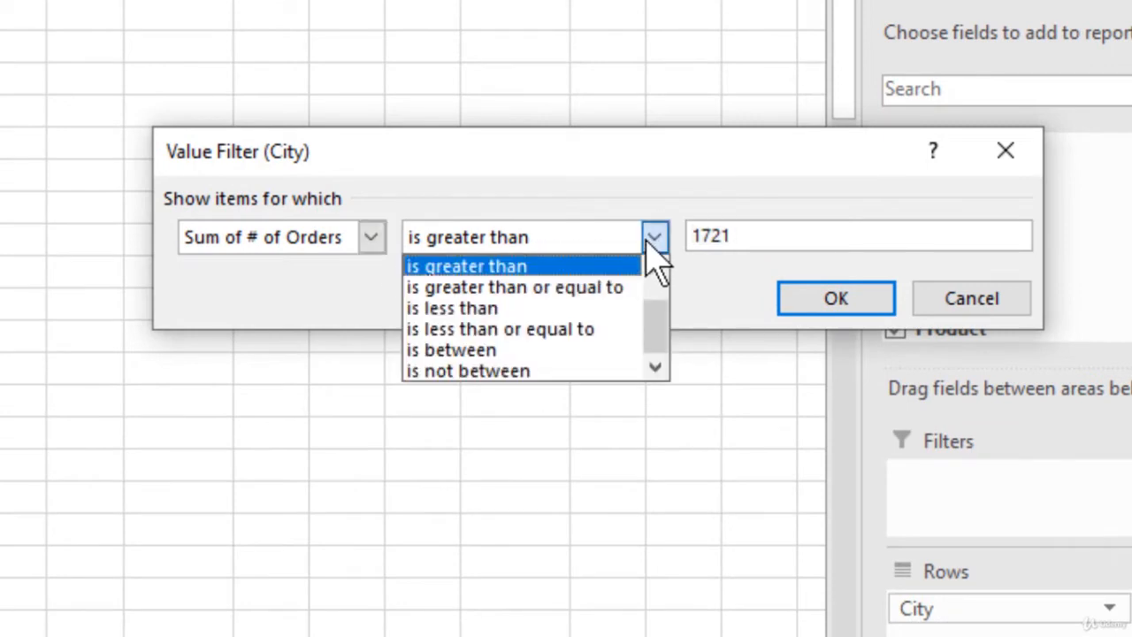
click(574, 288)
click(371, 237)
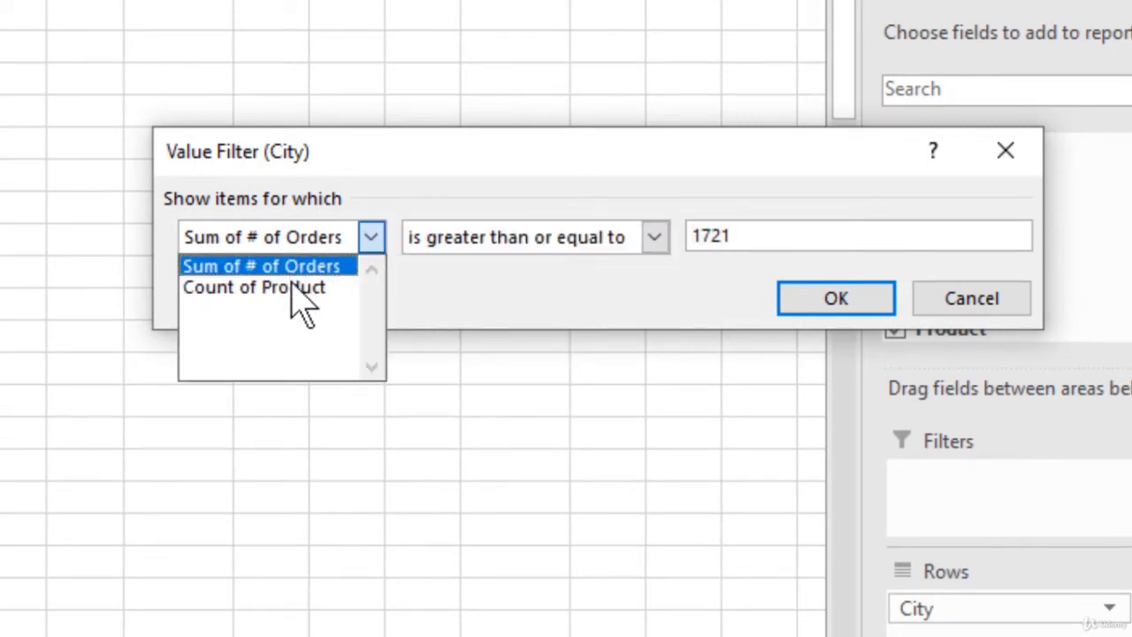
click(295, 290)
click(371, 239)
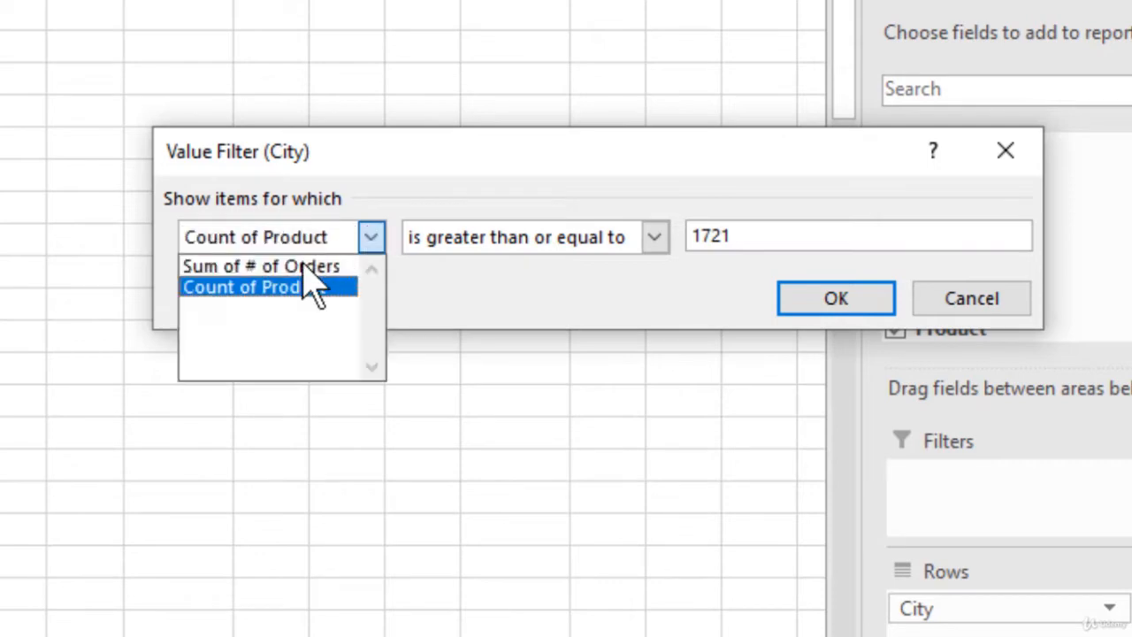
click(314, 263)
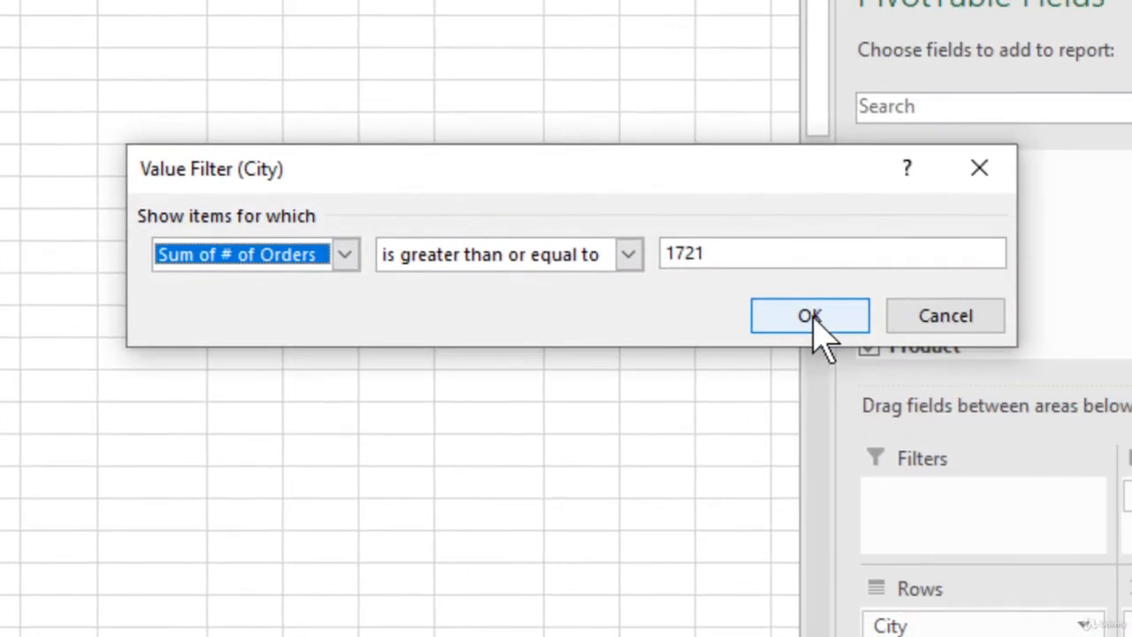
drag(717, 255, 513, 232)
text(50)
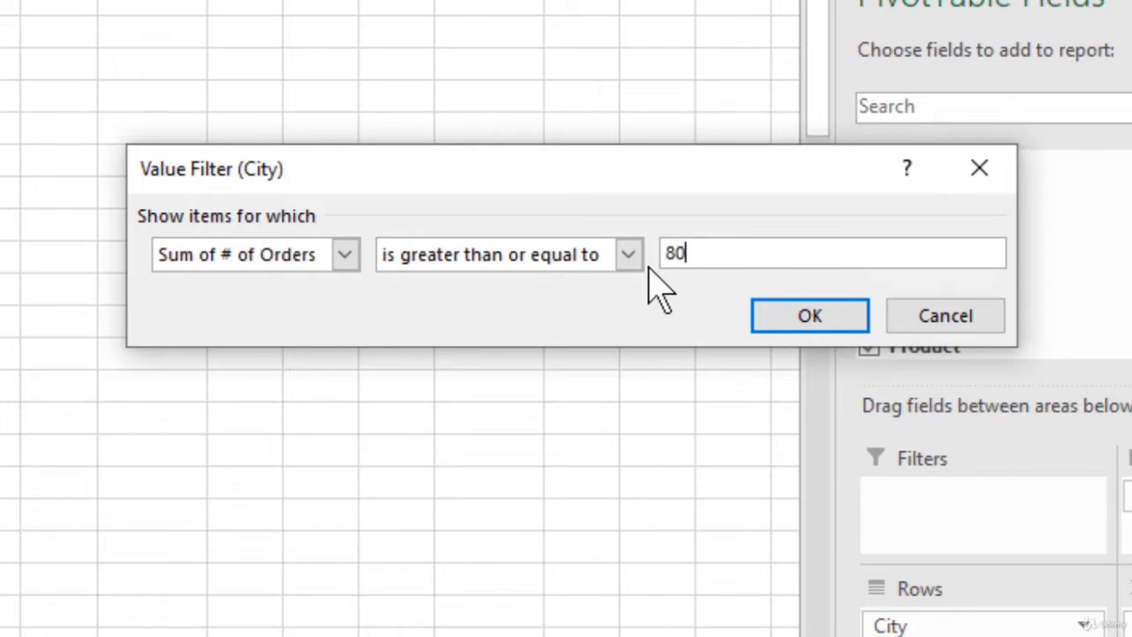
key(Return)
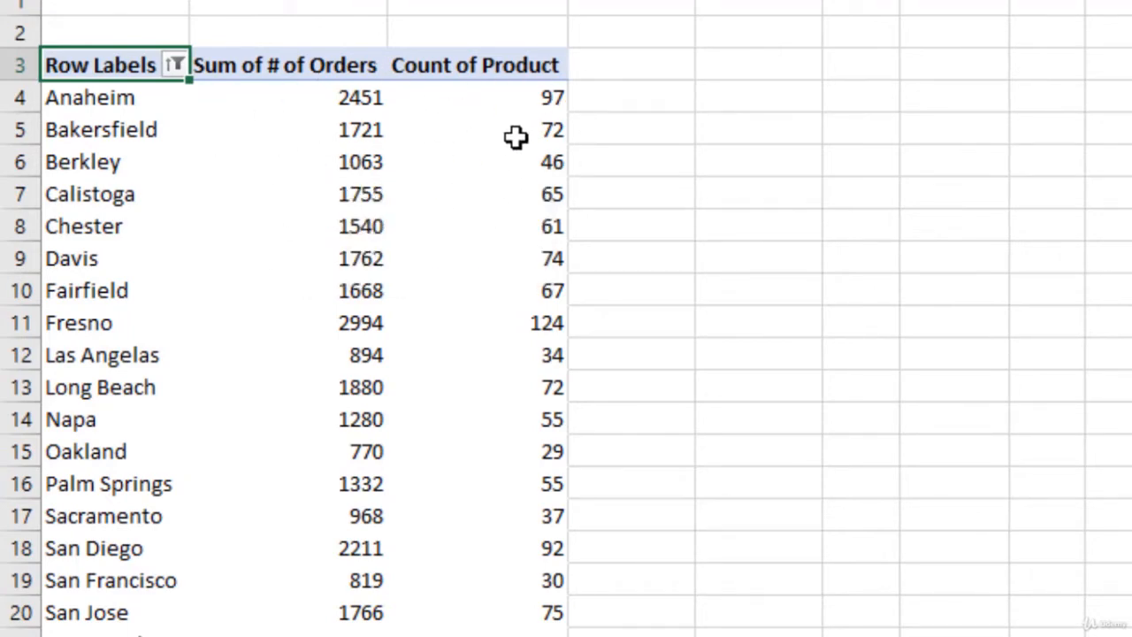
Step: Apply a Top 10 value filter to City that shows the top 5 items by Sum of # of Orders
mouse_move(515, 137)
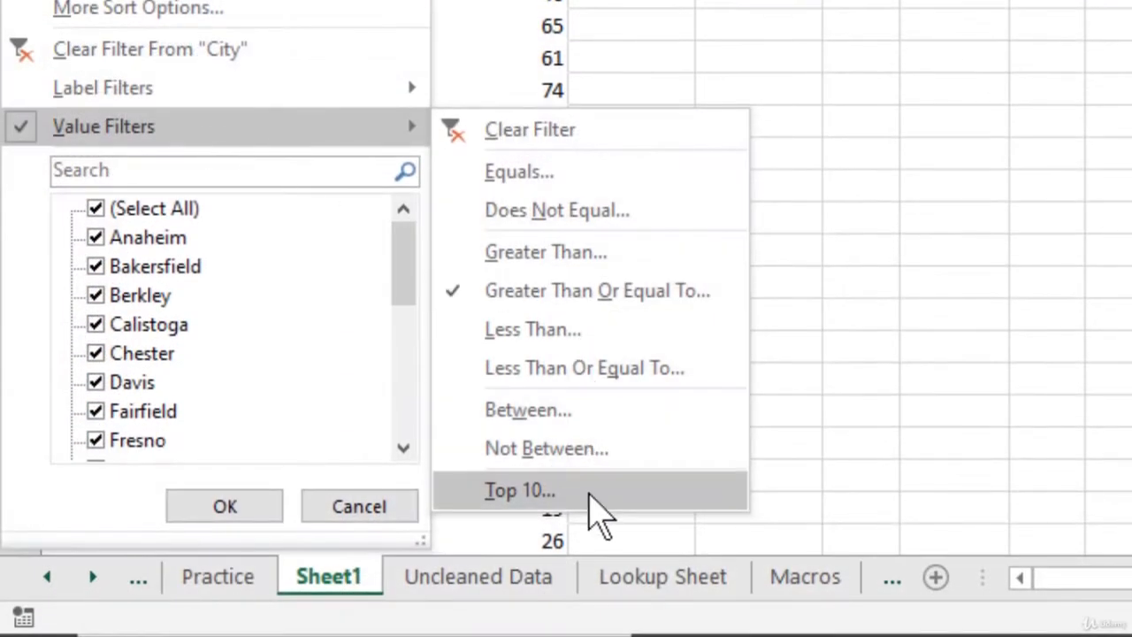
click(590, 496)
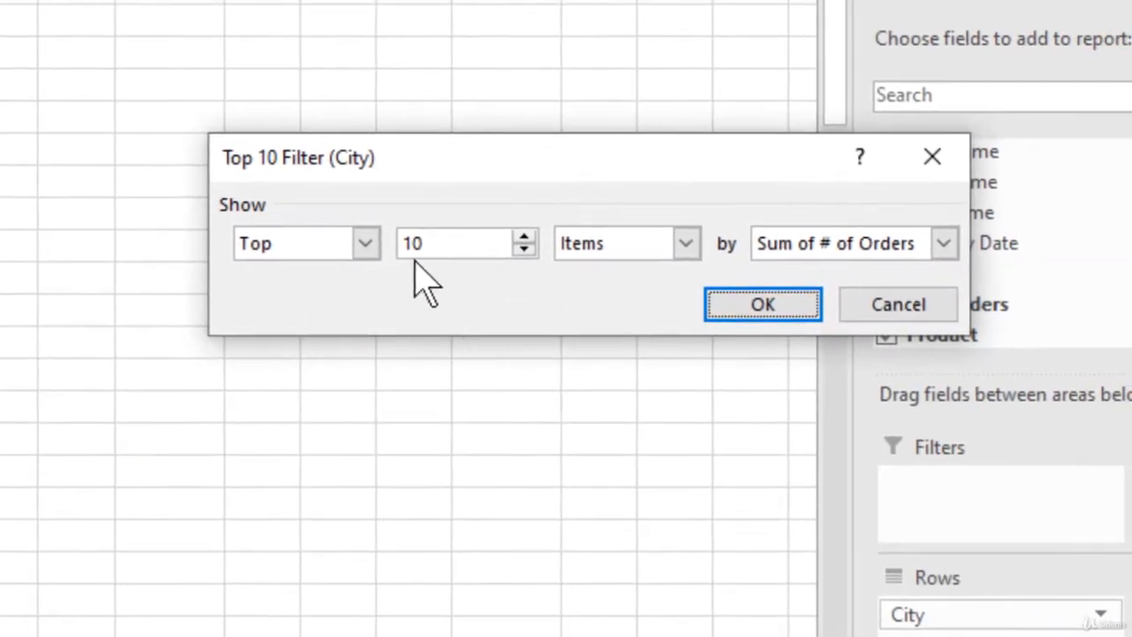
click(525, 251)
click(524, 250)
click(525, 250)
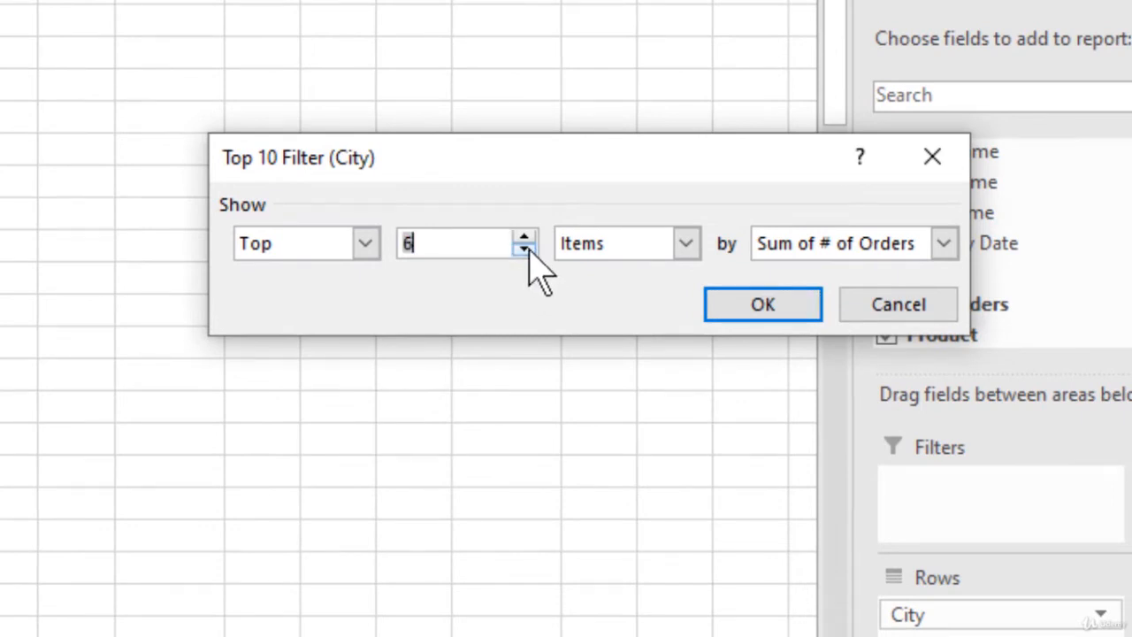
click(942, 244)
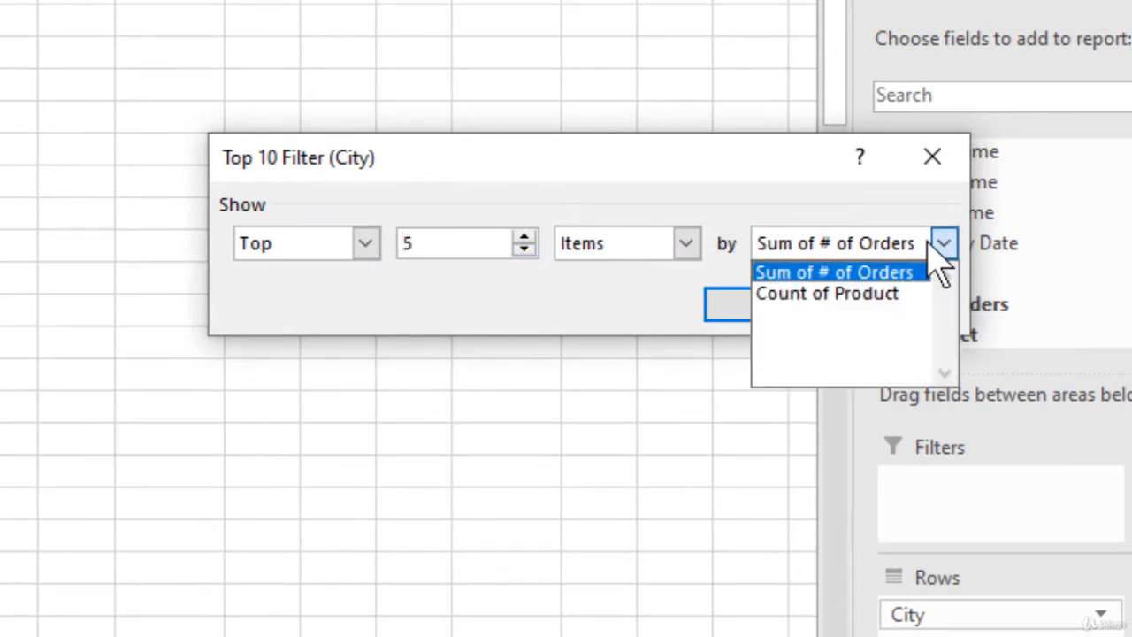
click(931, 240)
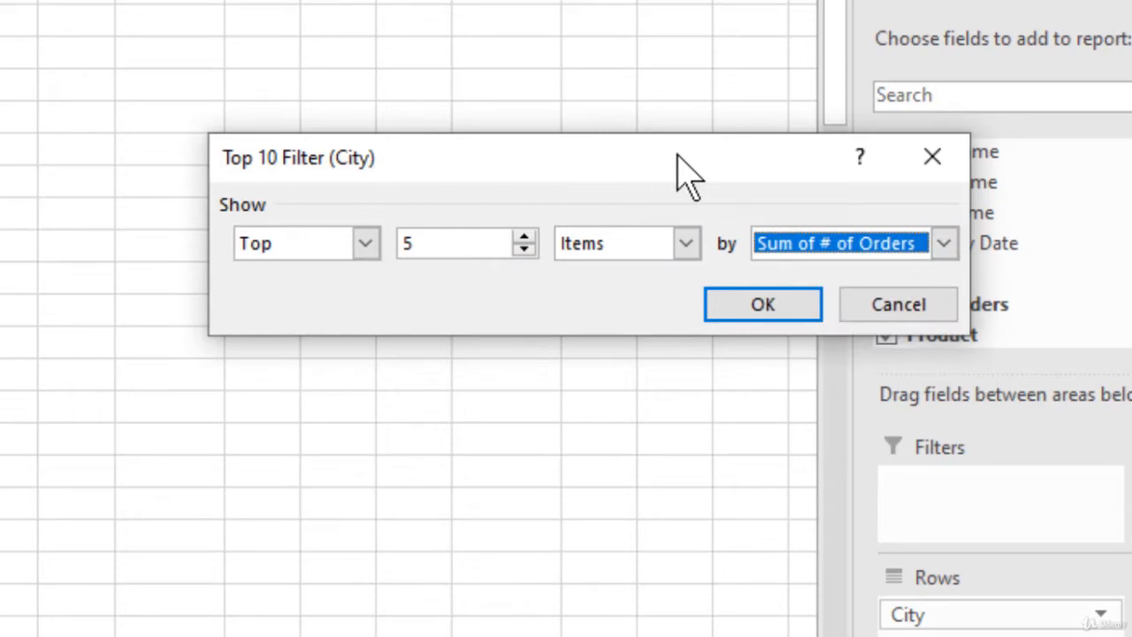
click(777, 309)
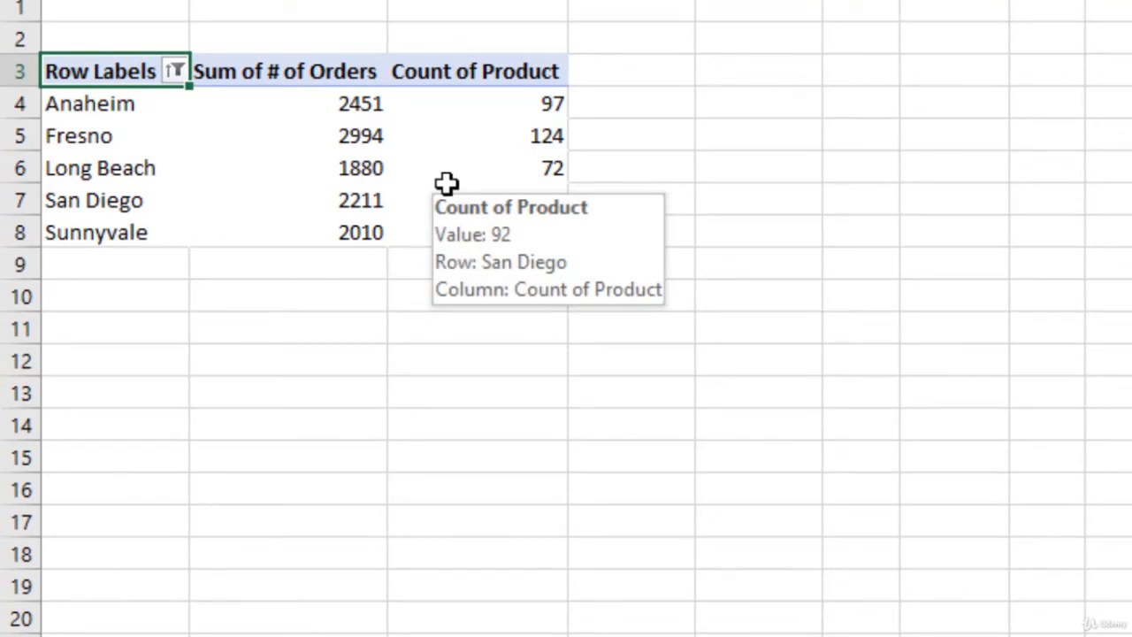
Step: Change the City value filter to show cities whose Sum of # of Orders is between 1500 and 2000
click(175, 71)
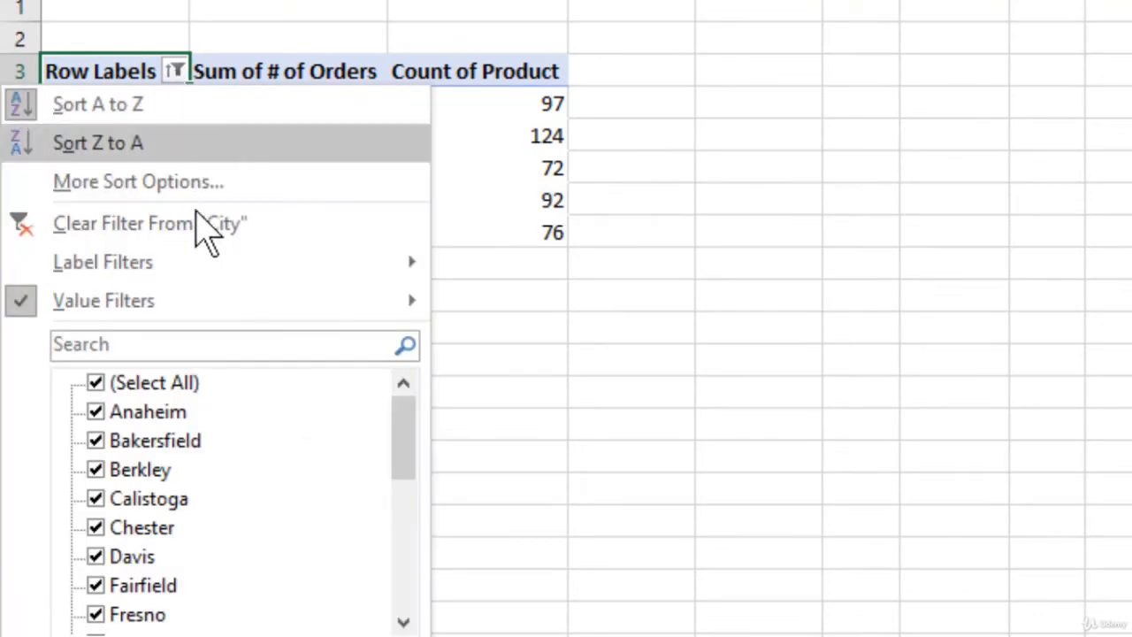
mouse_move(212, 316)
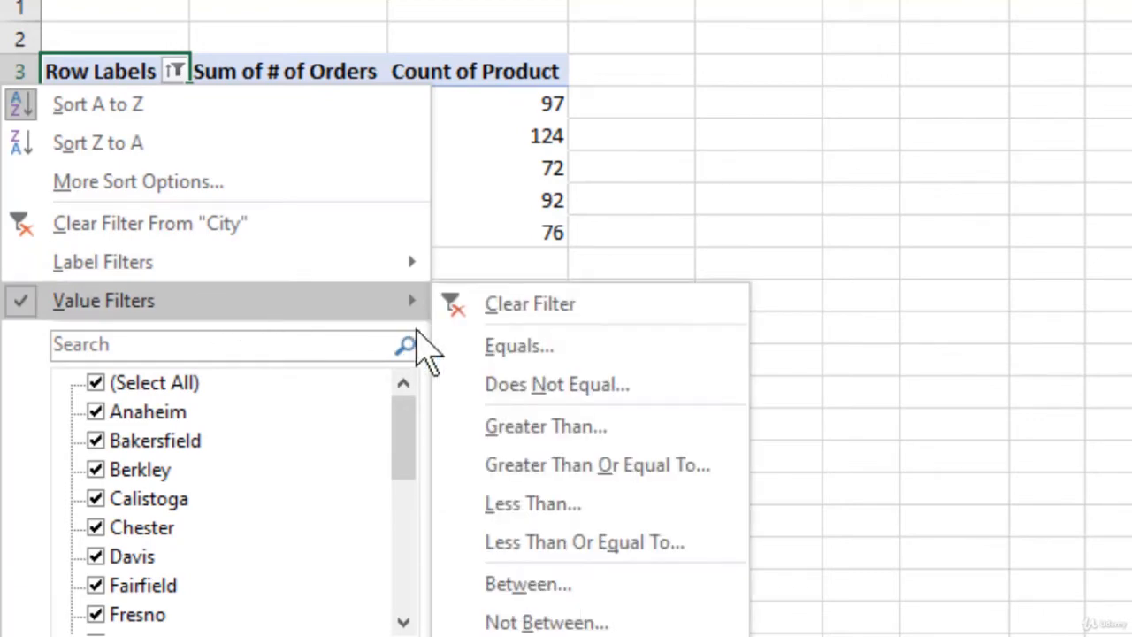
click(529, 584)
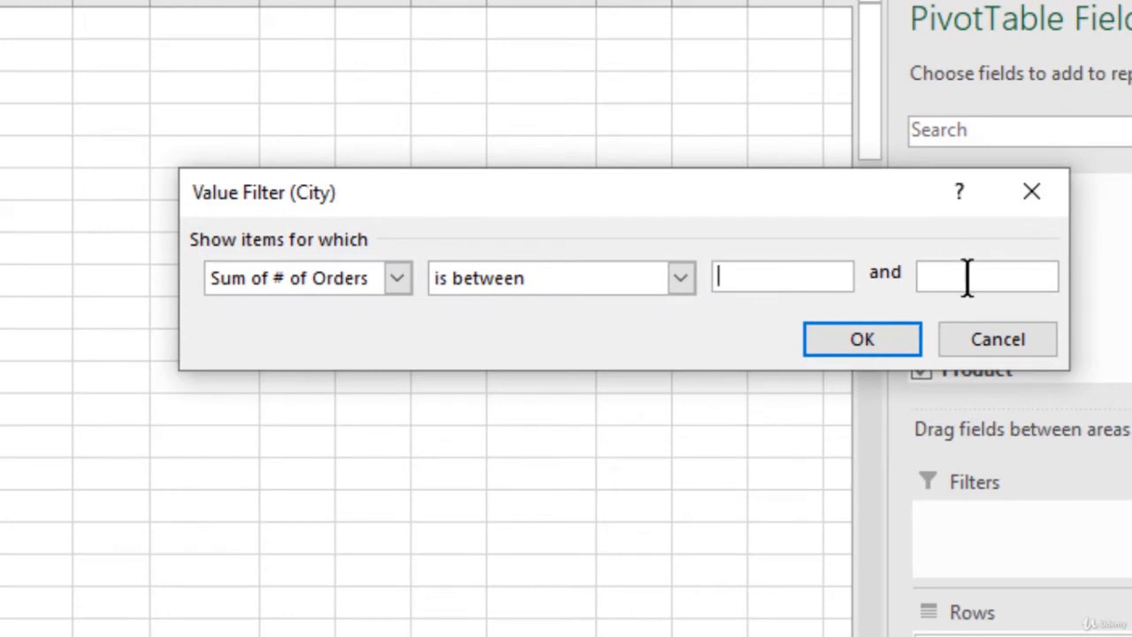
click(398, 283)
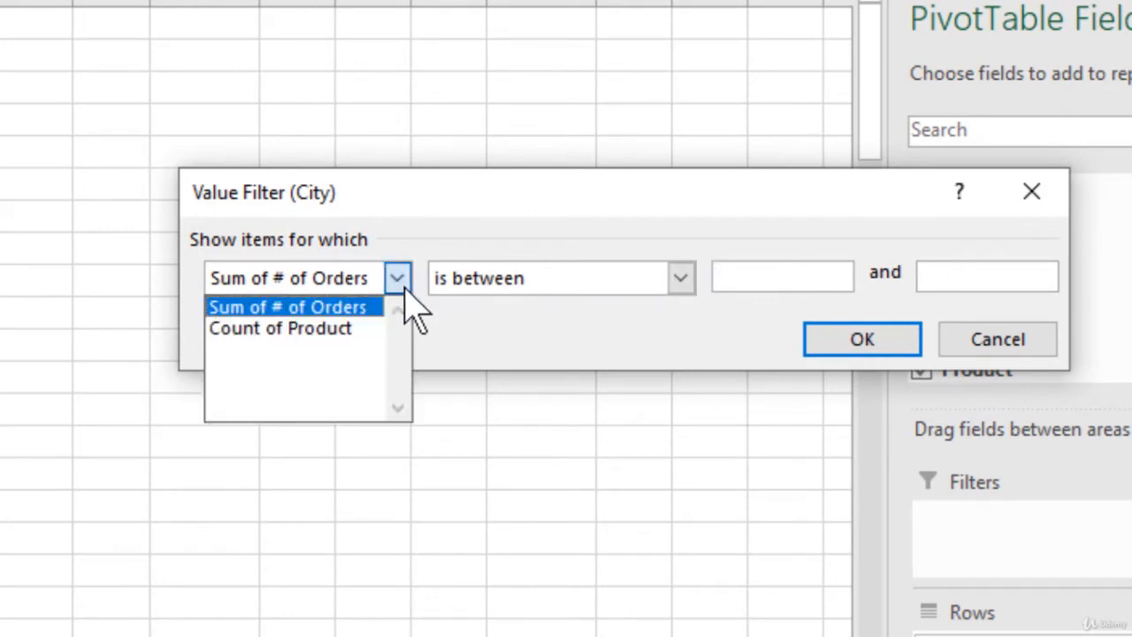
click(400, 281)
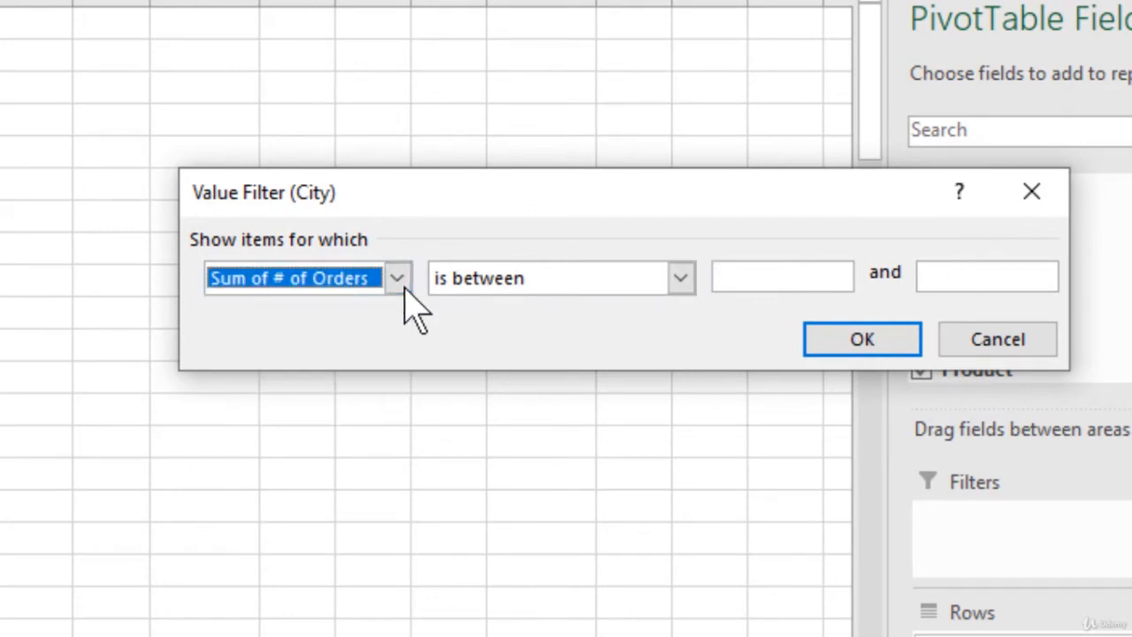
click(683, 278)
click(639, 335)
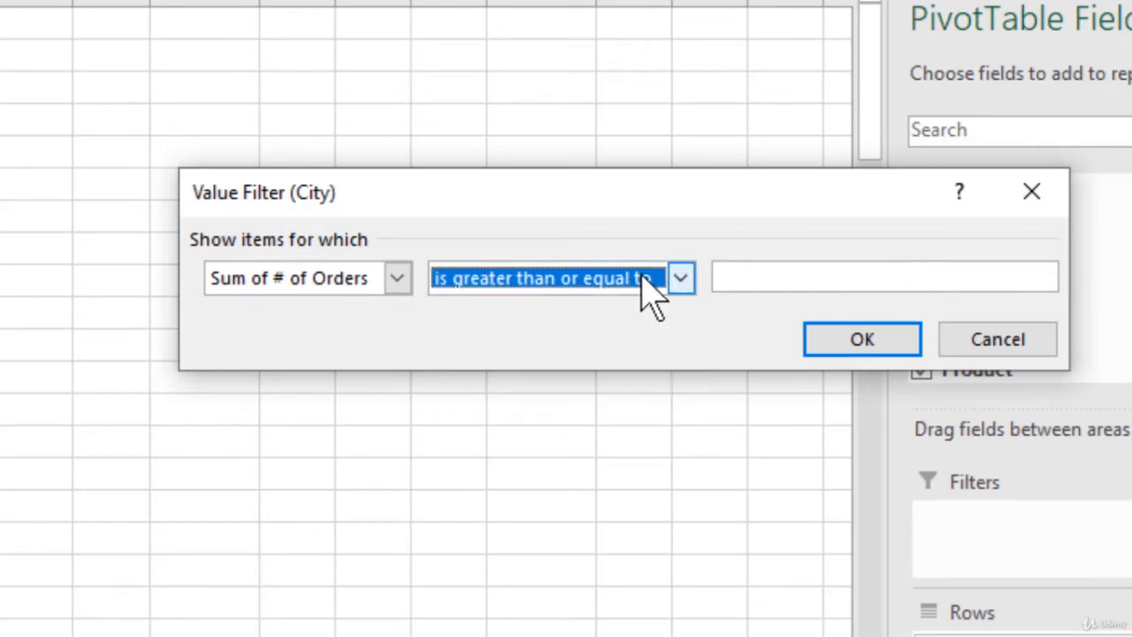
click(679, 282)
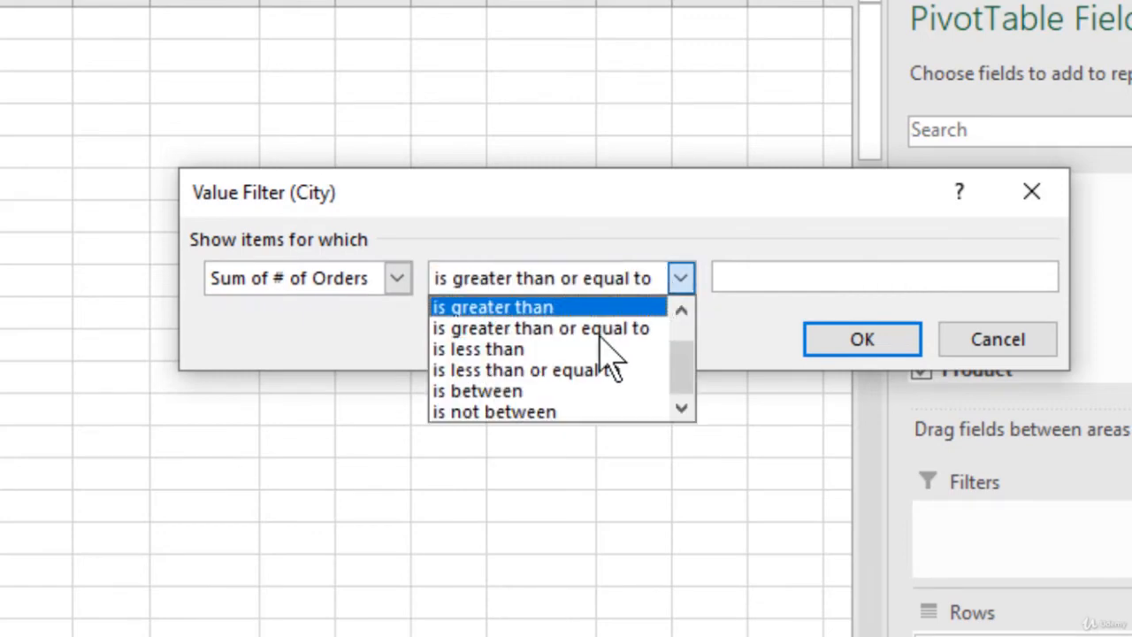
click(553, 392)
click(751, 273)
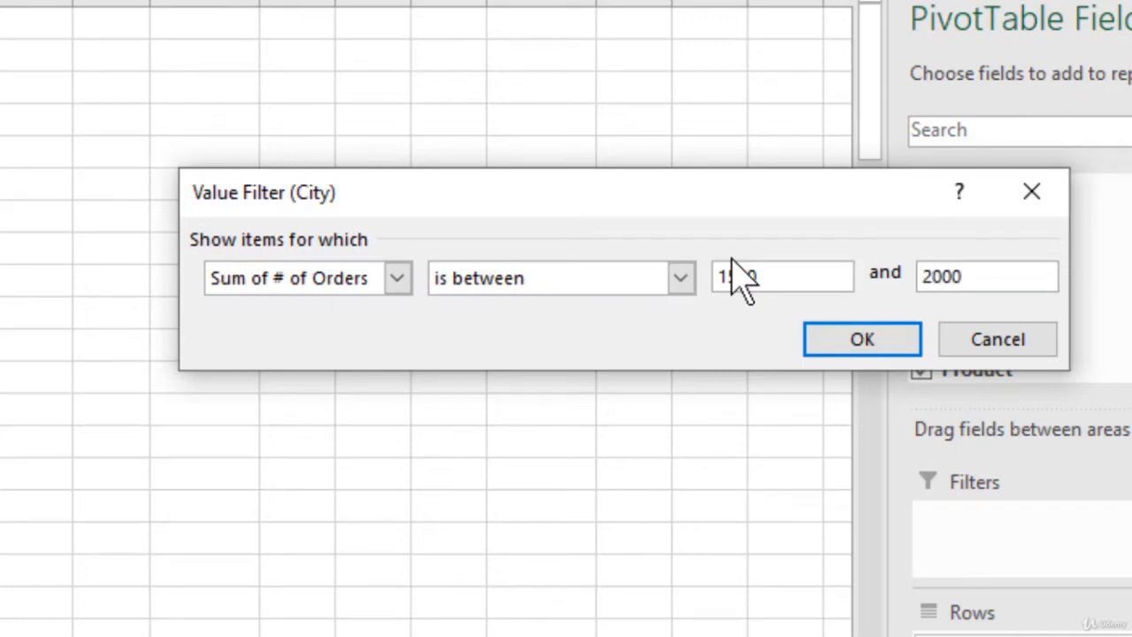
key(Return)
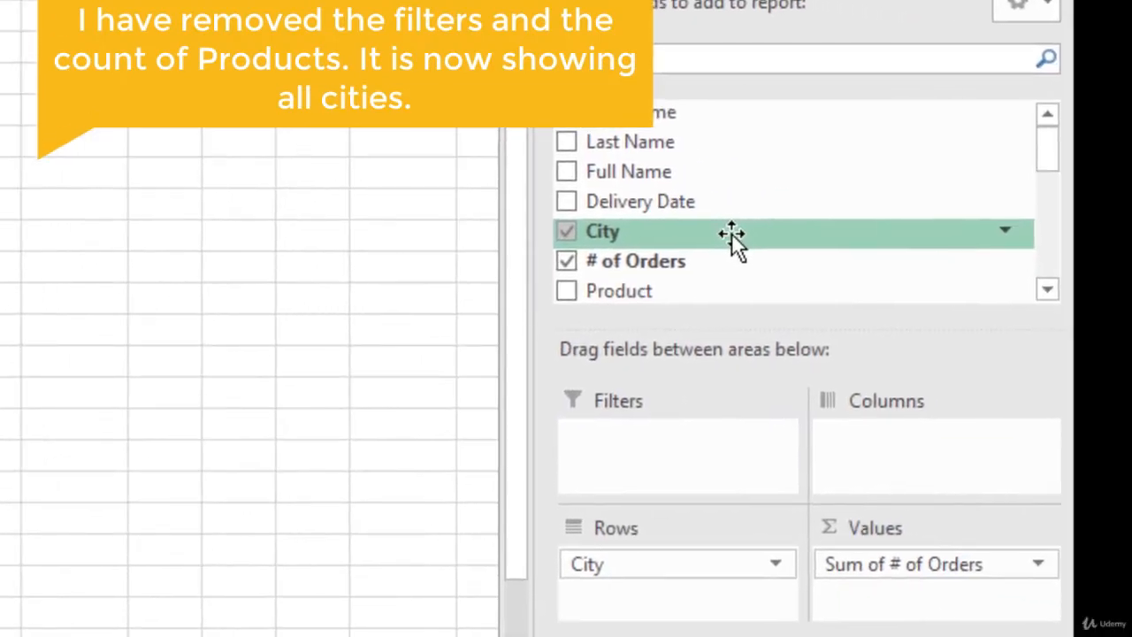
Step: Add Full Name to the pivot table's rows beneath City, and sort the cities A to Z
drag(680, 172, 652, 575)
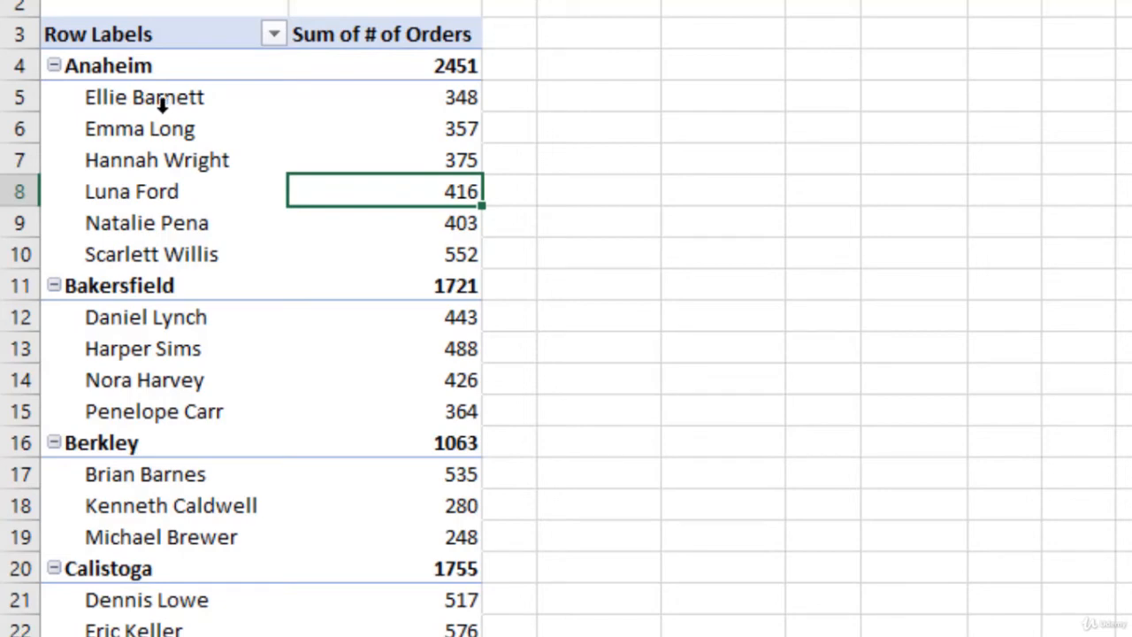
click(274, 34)
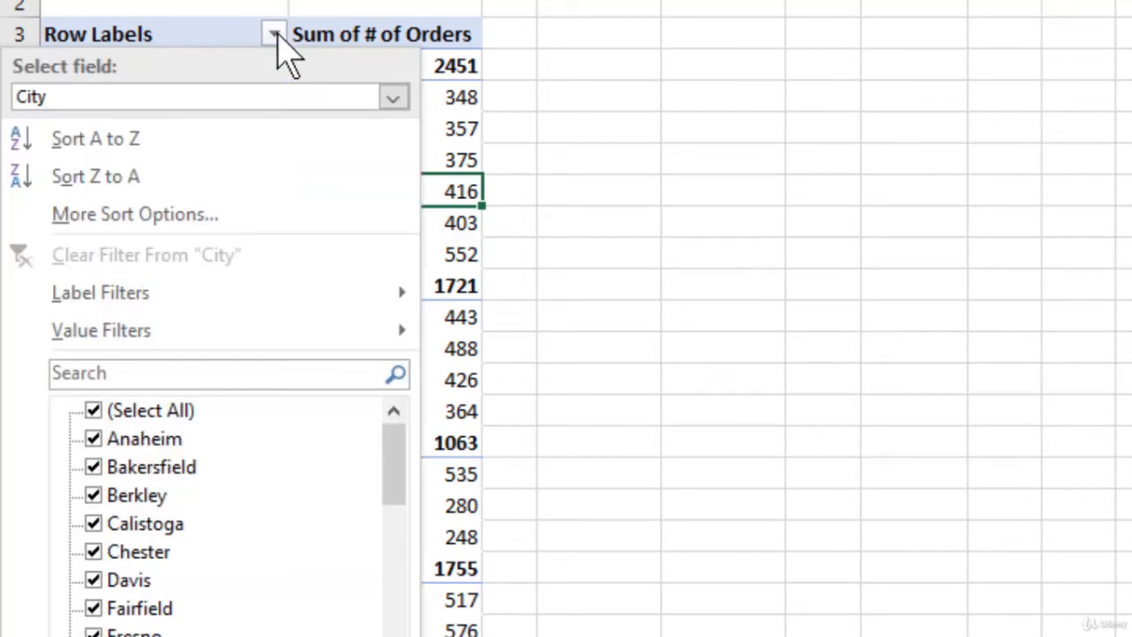
click(102, 141)
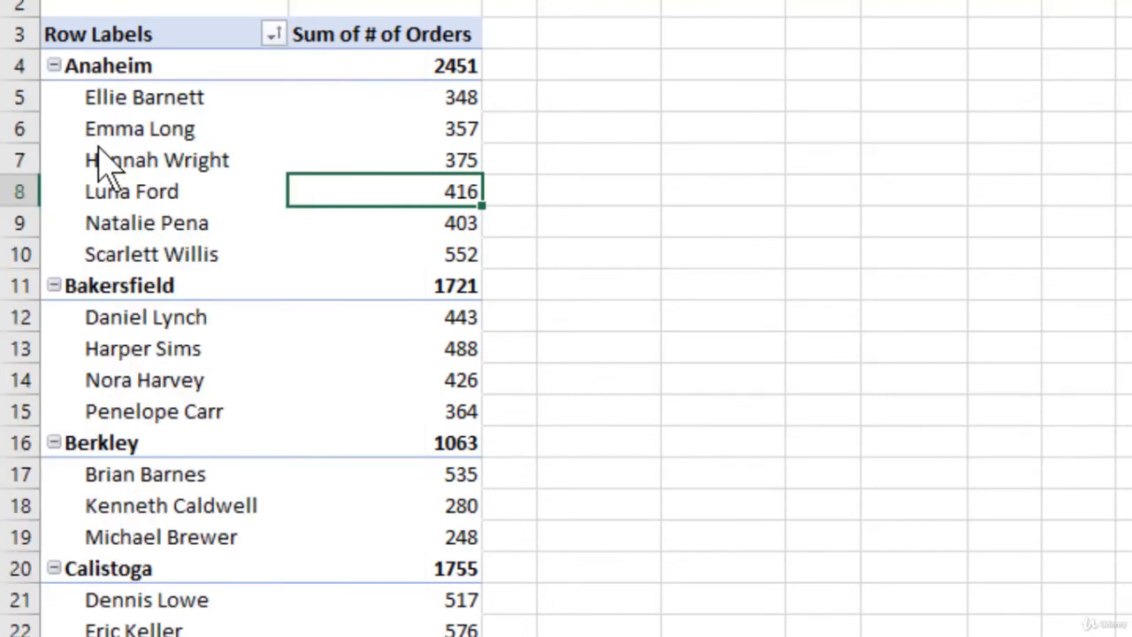
Step: Review the alphabetical city list from Anaheim downward, and sort the cities Z to A
click(105, 65)
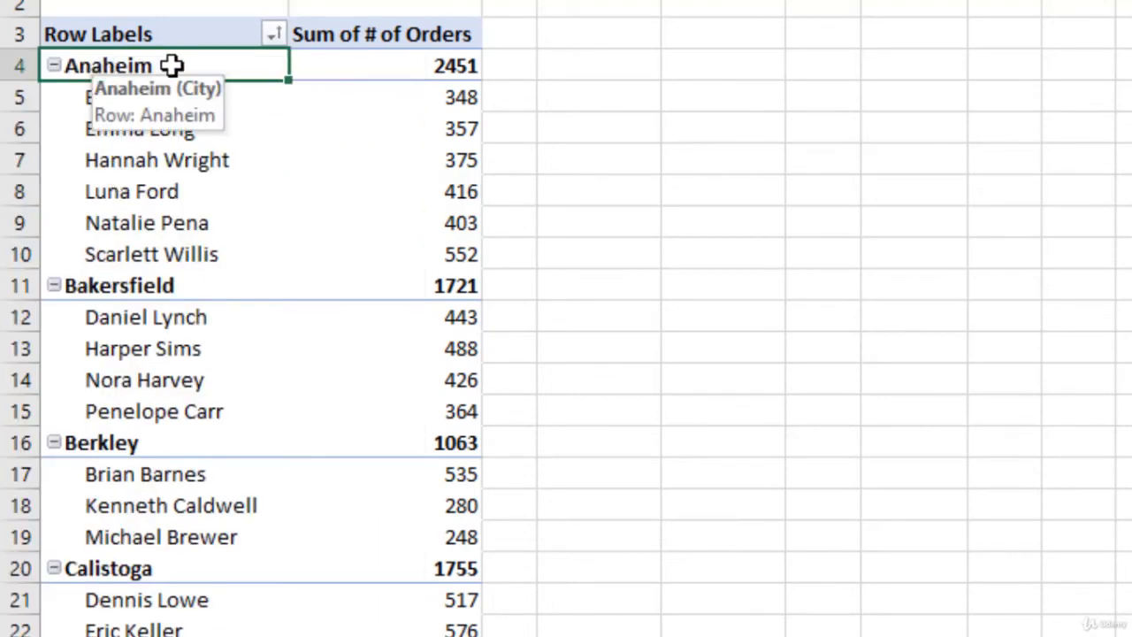
scroll(186, 106, down, 7)
scroll(196, 131, down, 20)
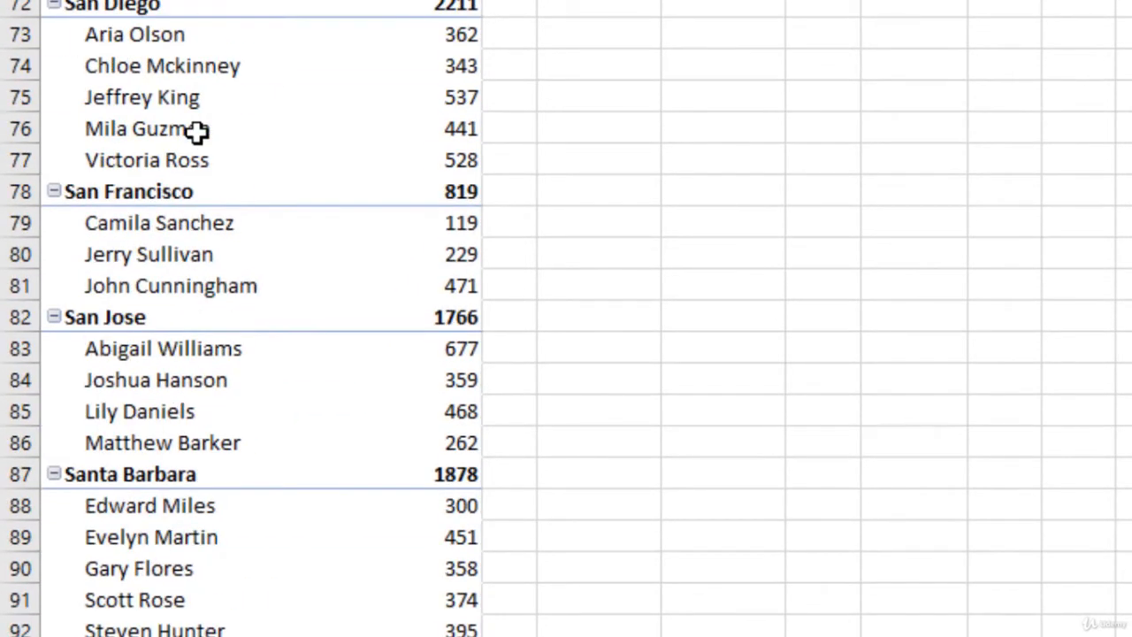
scroll(182, 292, up, 20)
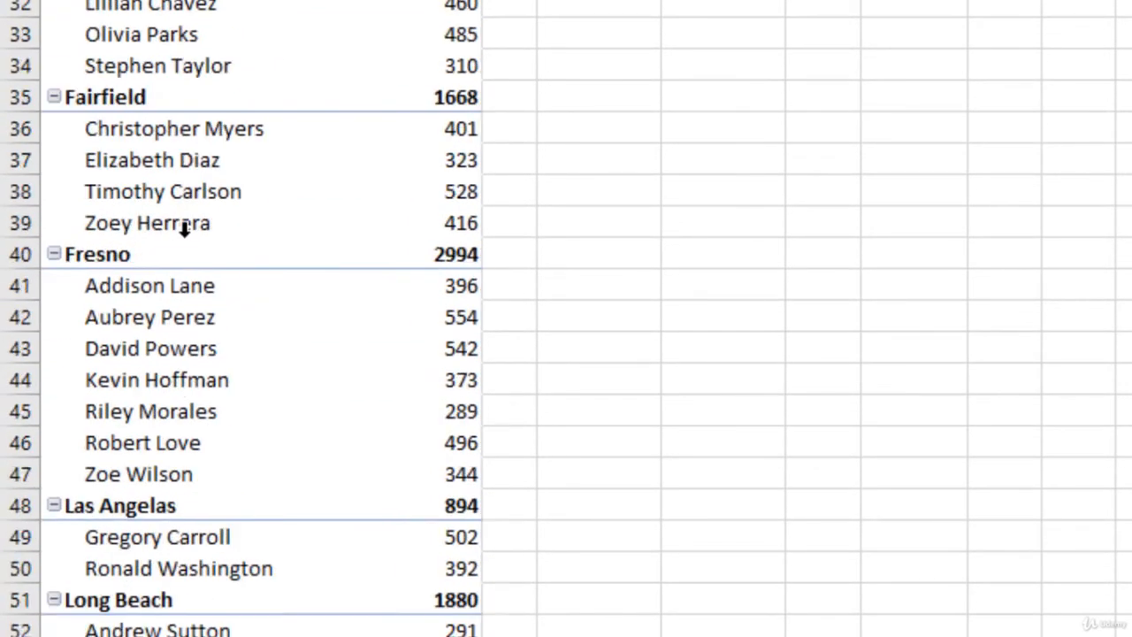
click(275, 36)
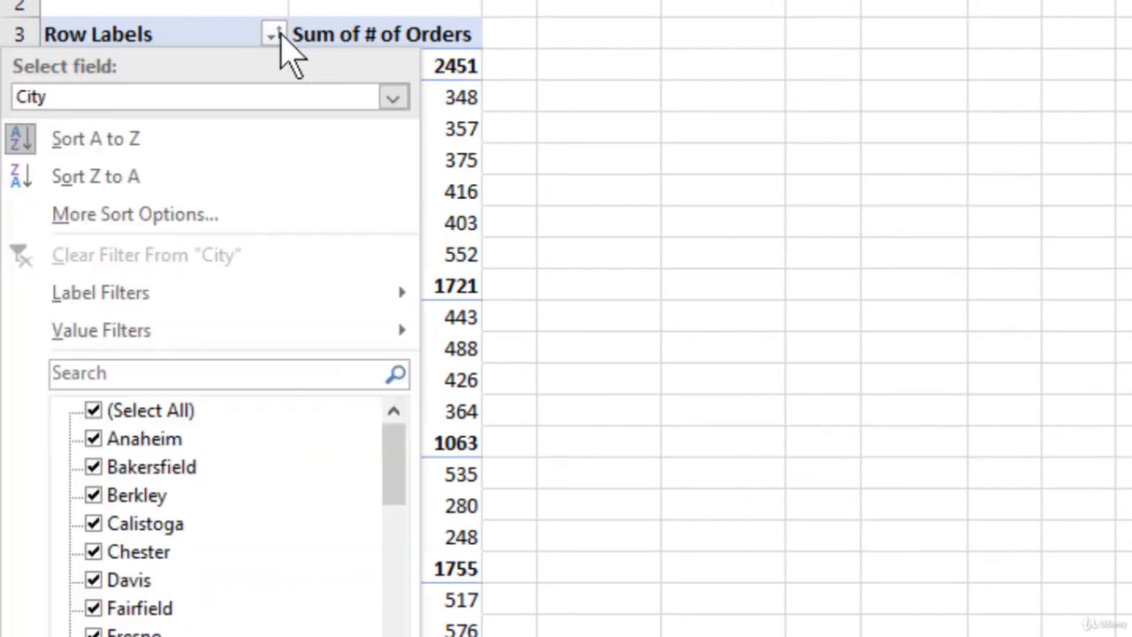
click(132, 177)
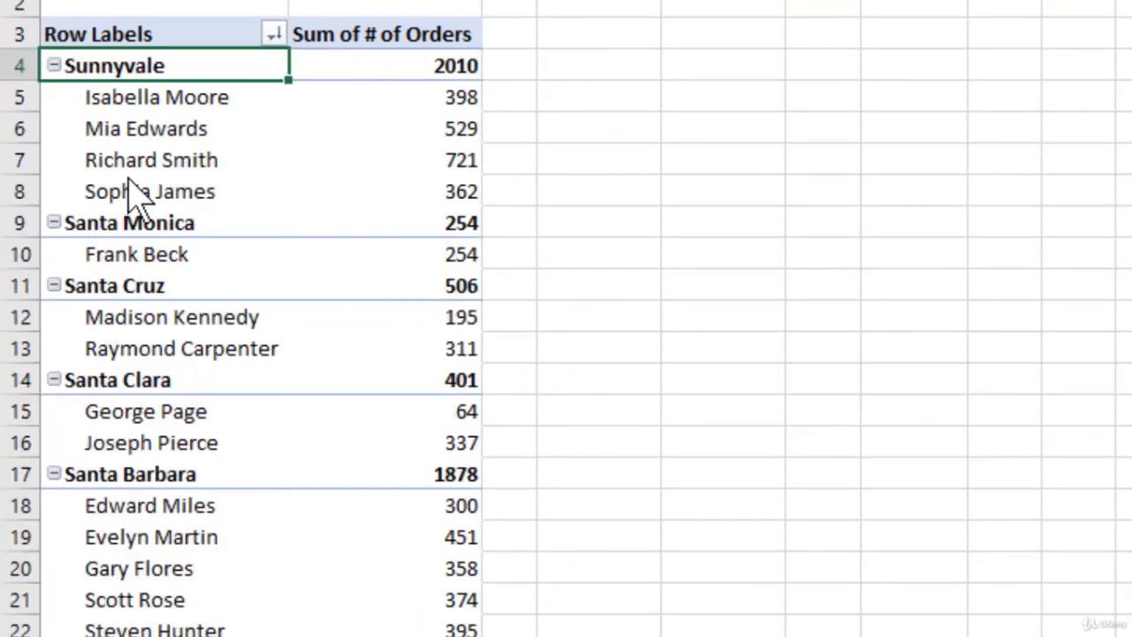
Step: Try a descending sort of City by Sum of # of Orders in the additional sort options
click(275, 35)
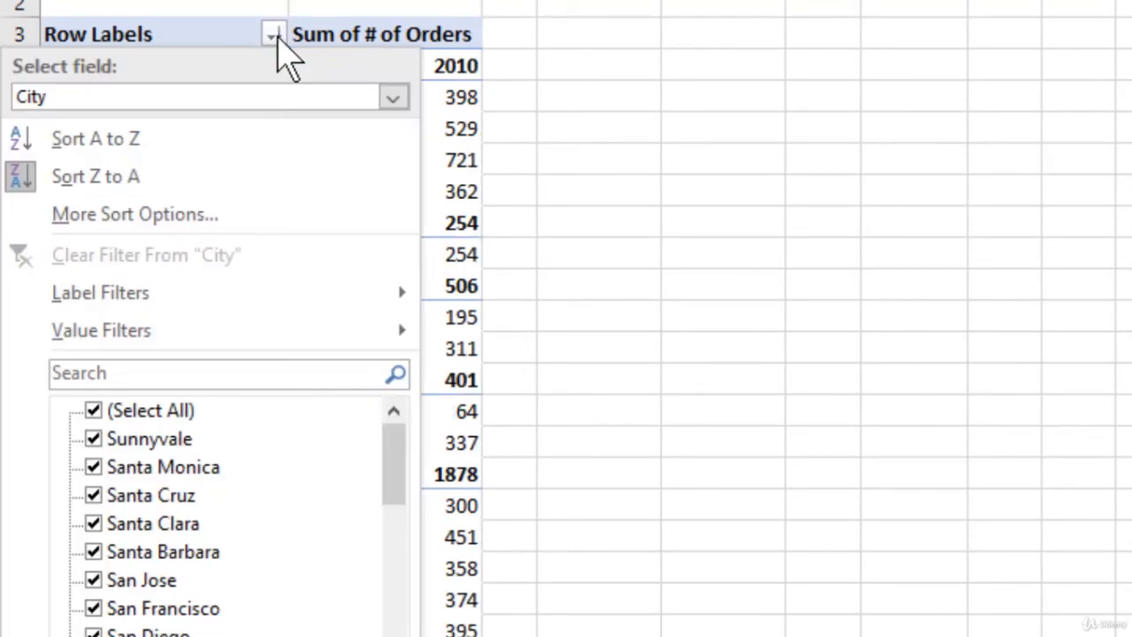
click(198, 222)
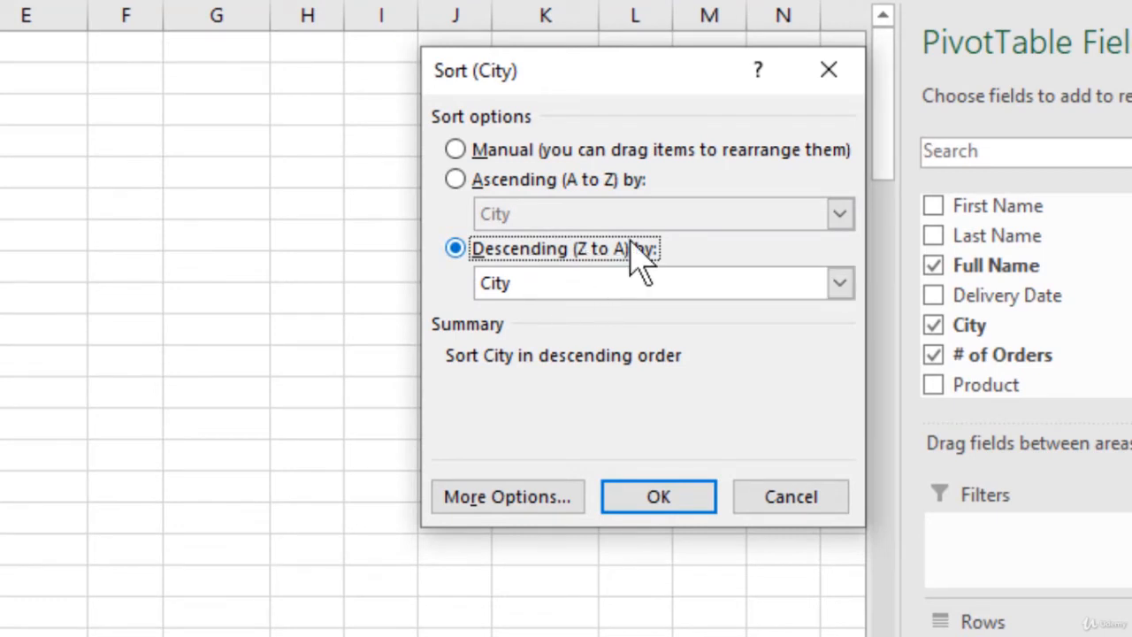
click(832, 283)
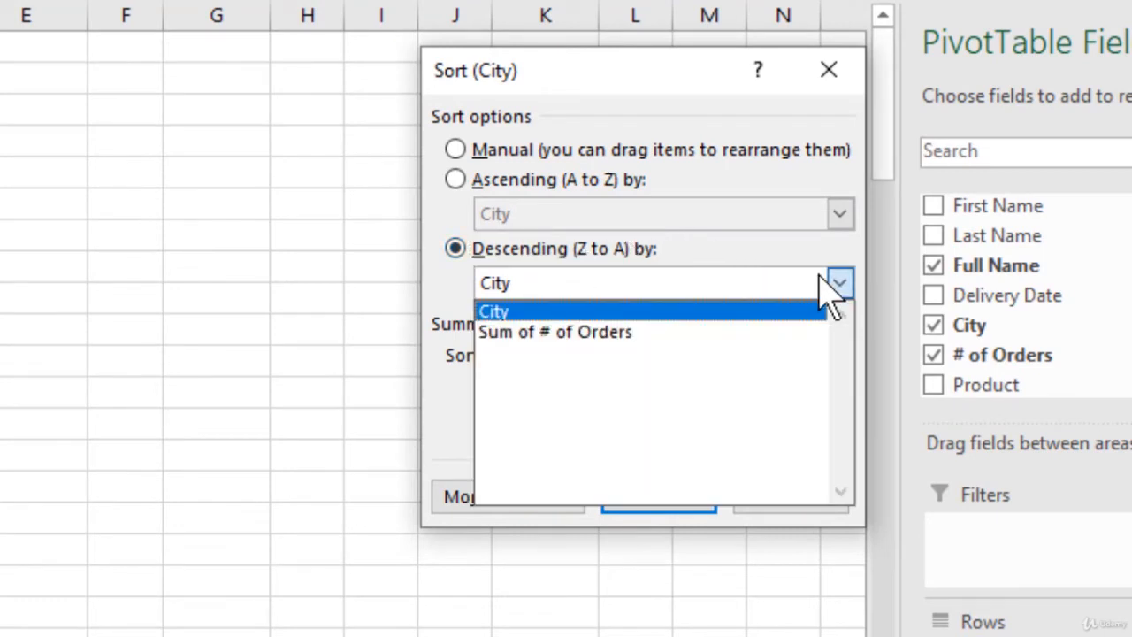
click(586, 341)
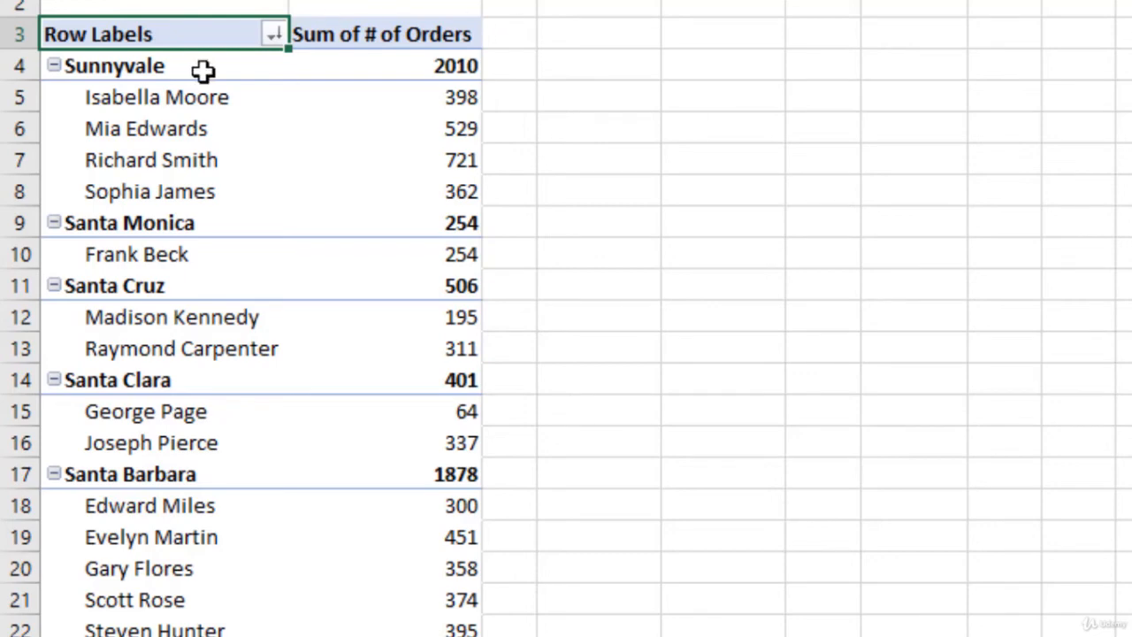
Step: Use the additional sort options to sort City in ascending order (A to Z) by City, and look at the manual sort choice
click(274, 37)
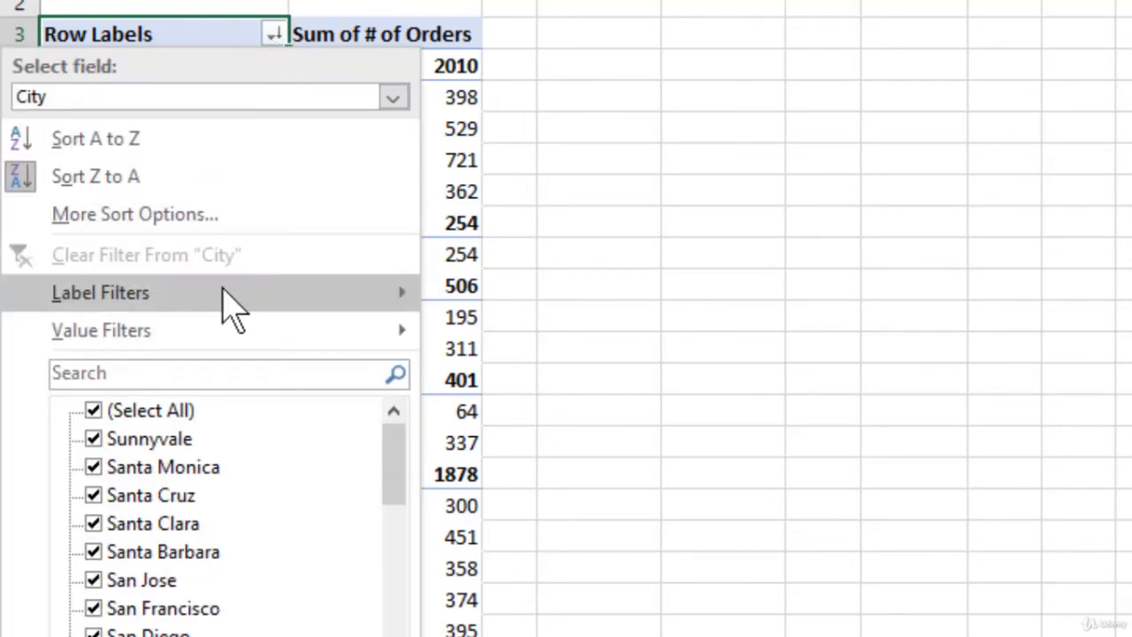
click(285, 208)
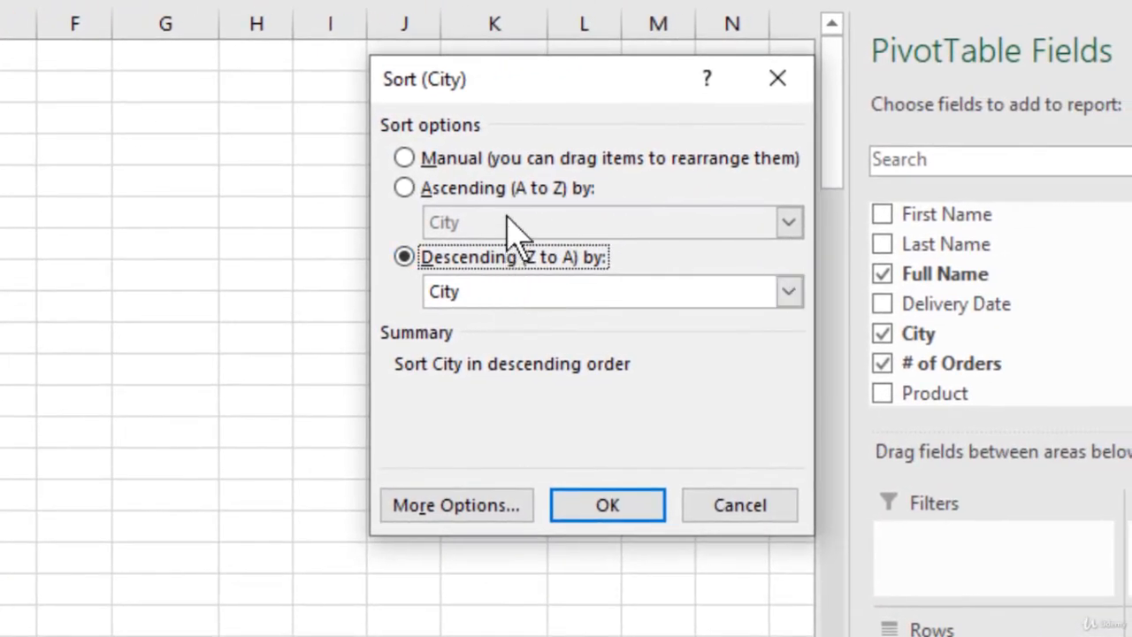
click(579, 182)
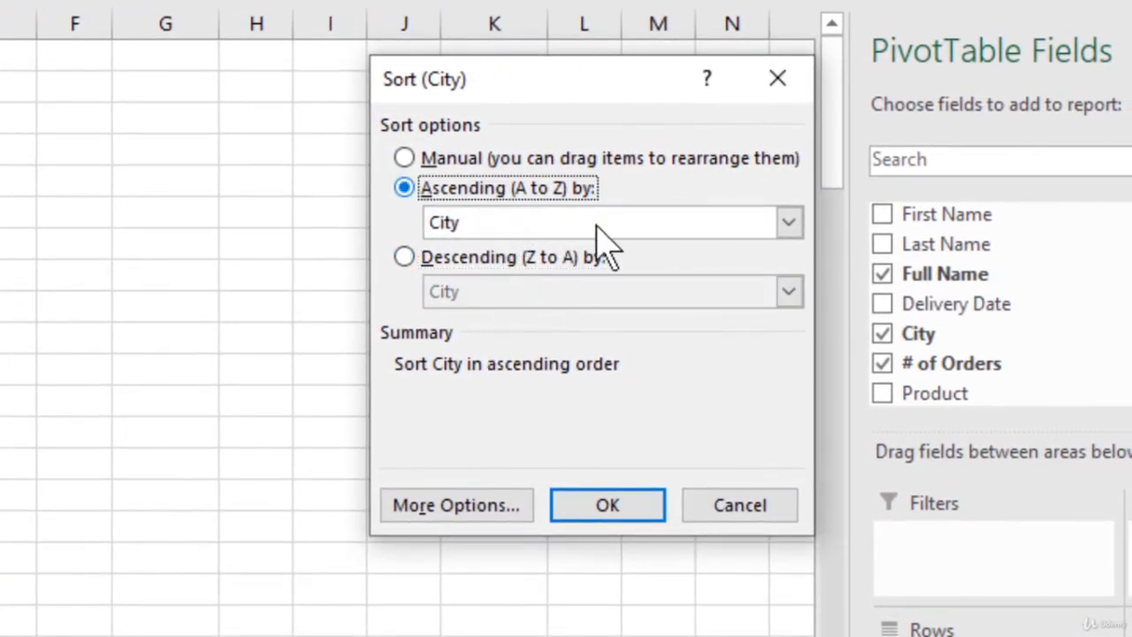
click(621, 508)
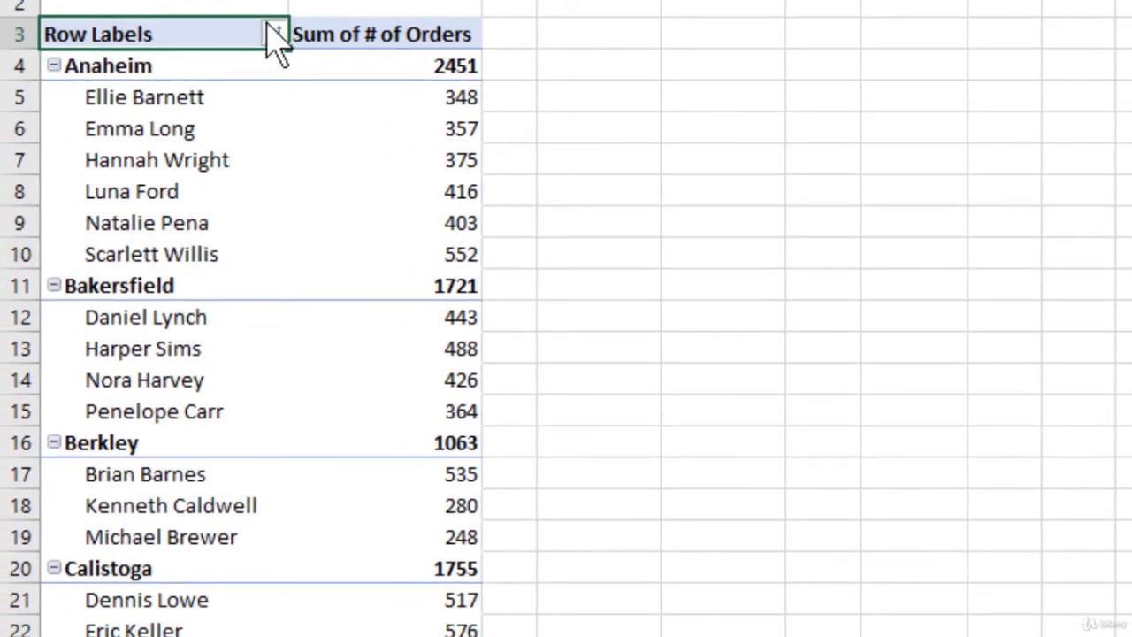
click(276, 35)
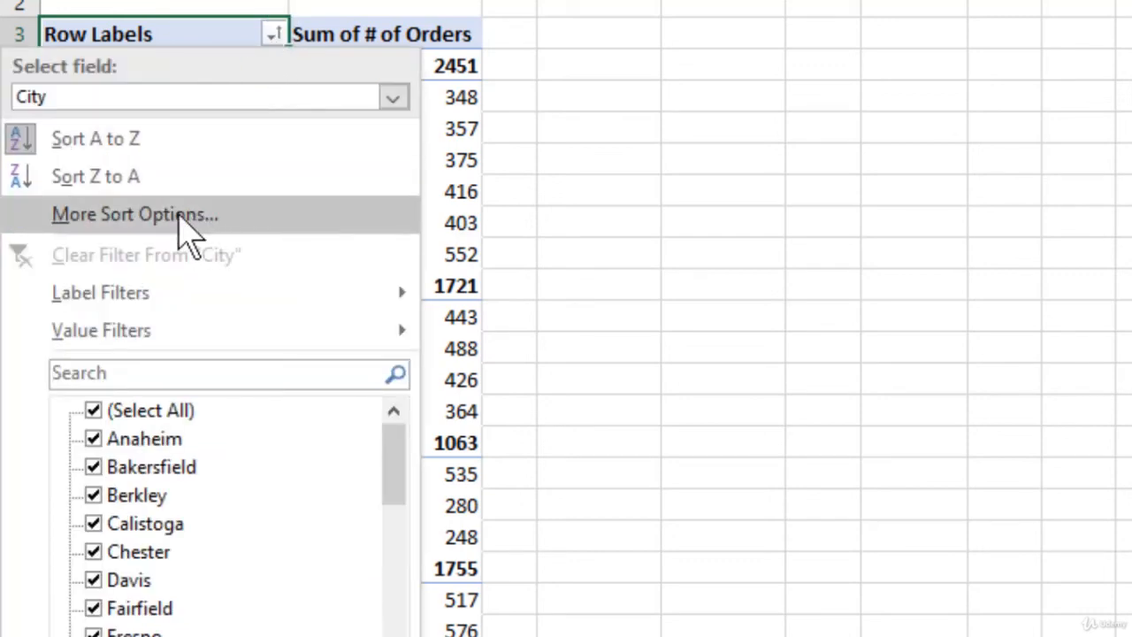
click(625, 155)
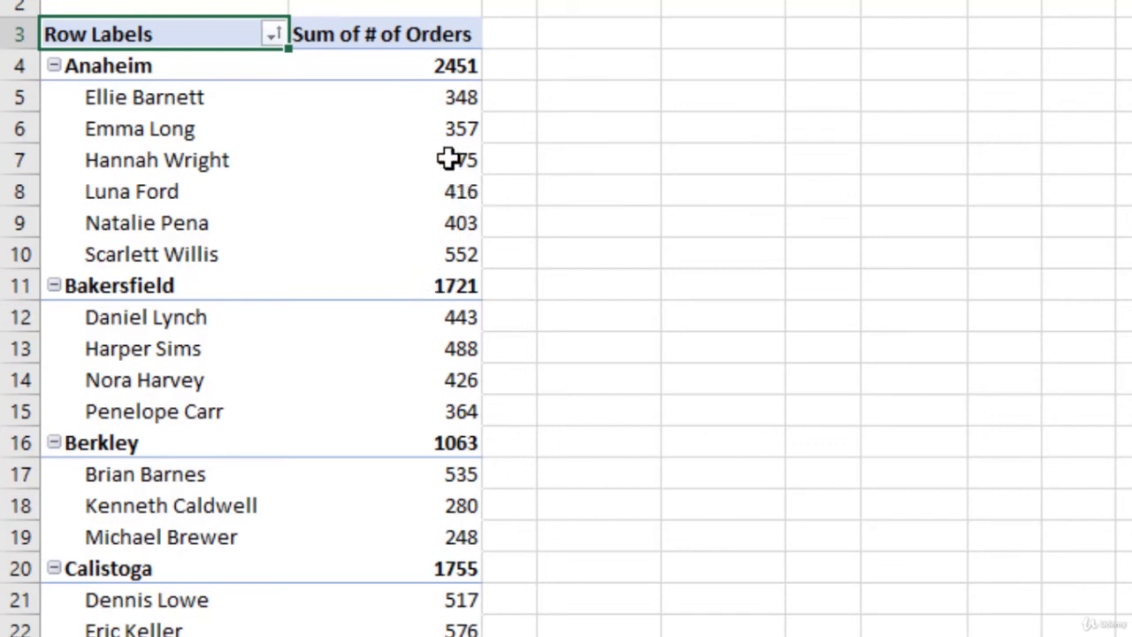
Step: Sort the cities by their Sum of # of Orders subtotals from largest to smallest
mouse_move(449, 68)
right_click(455, 65)
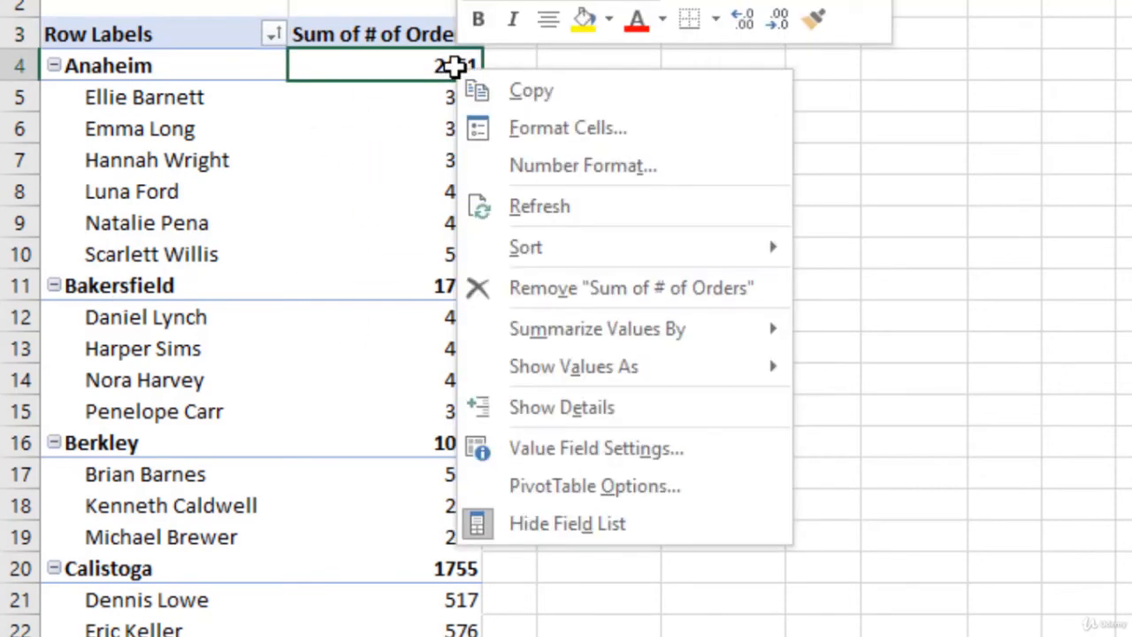
mouse_move(677, 252)
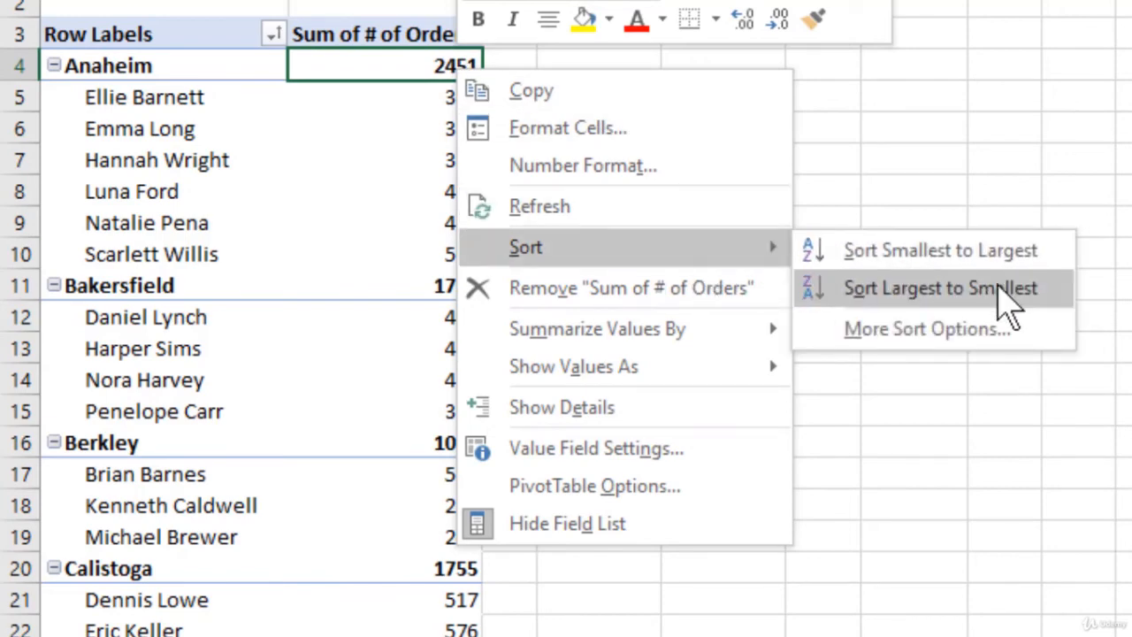
click(1008, 290)
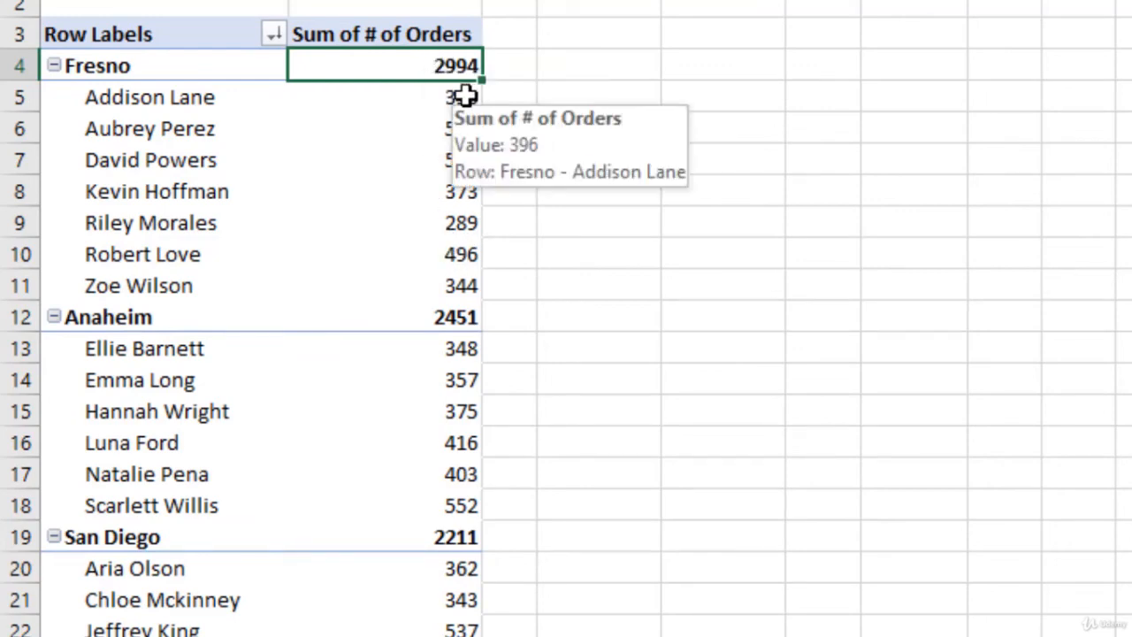
Step: Examine the order of the city subtotals down to the last city, and the individual order values within Fresno
scroll(464, 89, down, 13)
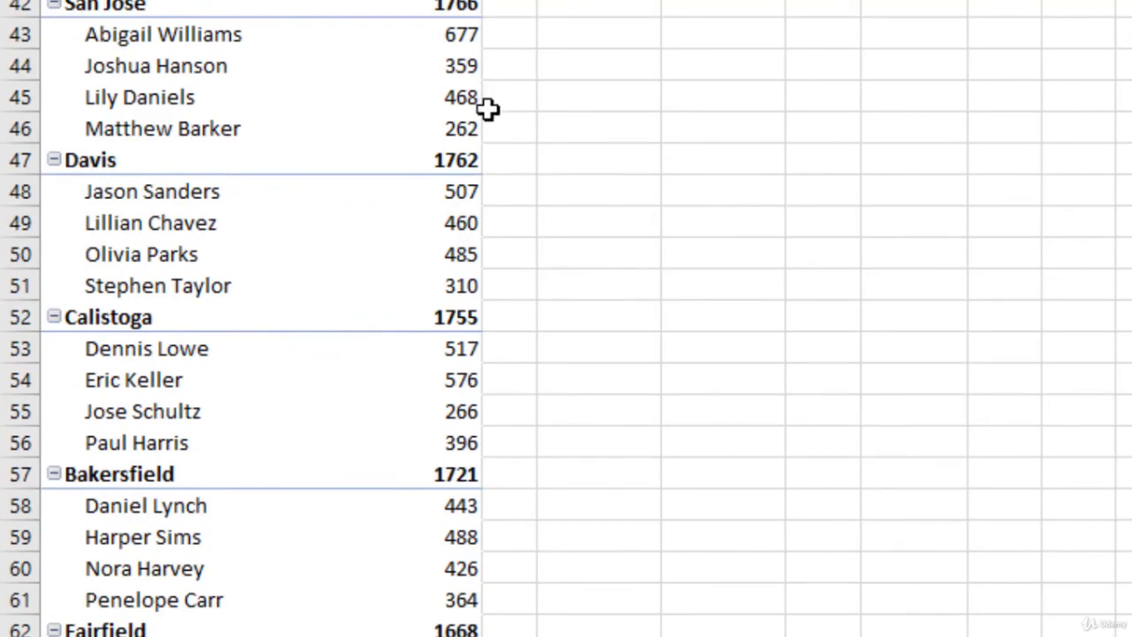
scroll(488, 111, down, 20)
scroll(489, 132, up, 3)
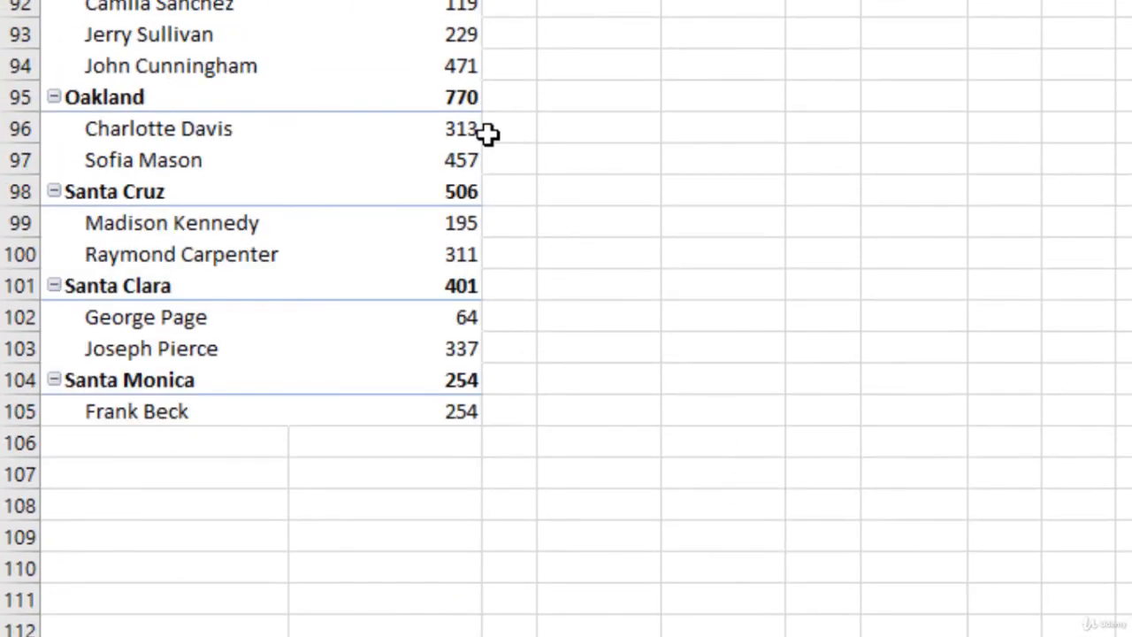
mouse_move(467, 382)
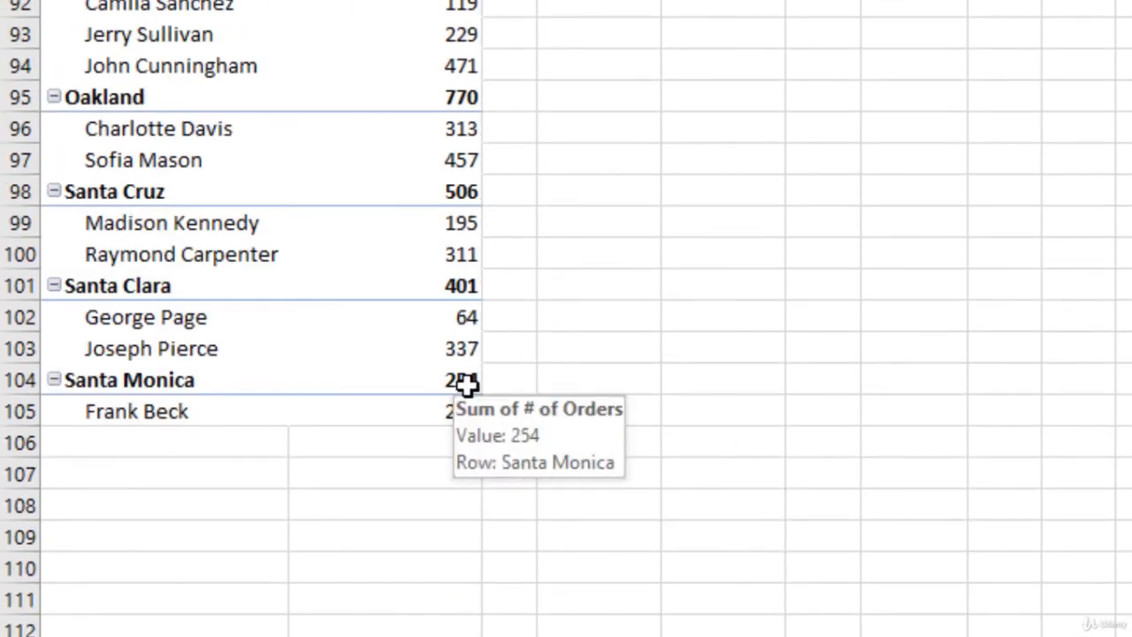
scroll(467, 382, up, 20)
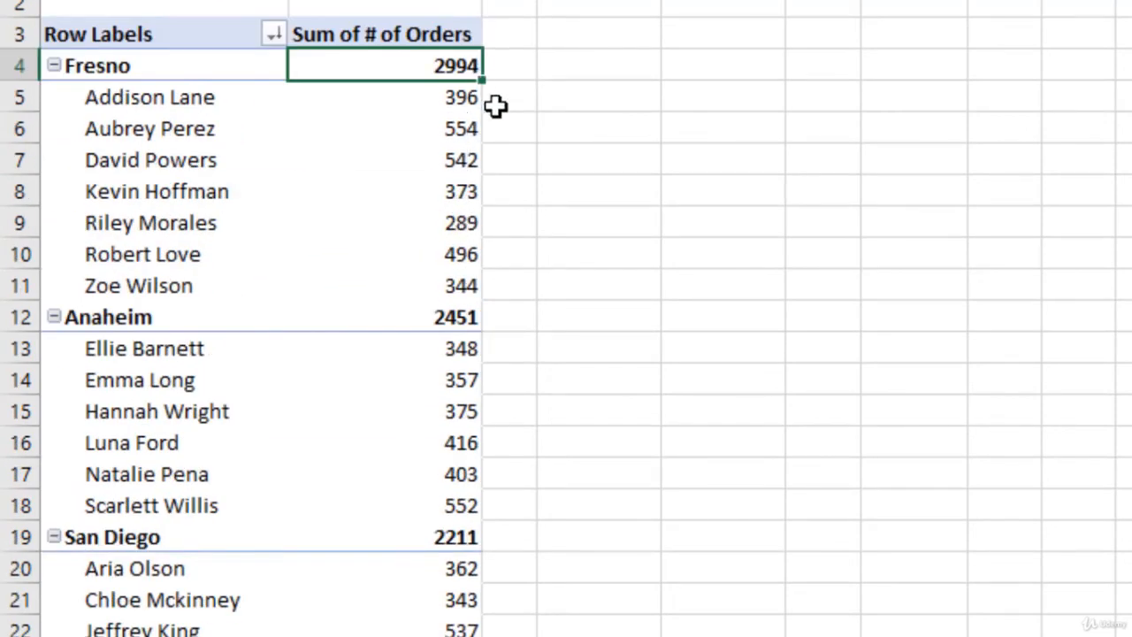
click(450, 95)
click(450, 160)
click(453, 228)
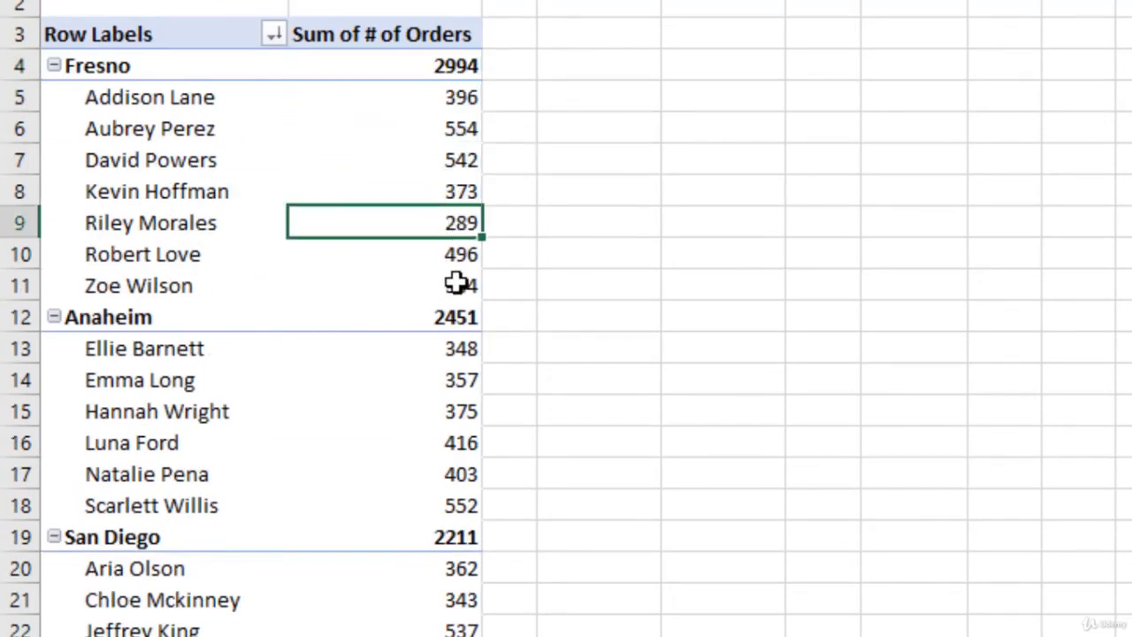
Step: Compare the order of the individual order values with the order of the customer names within Fresno
click(458, 283)
click(467, 99)
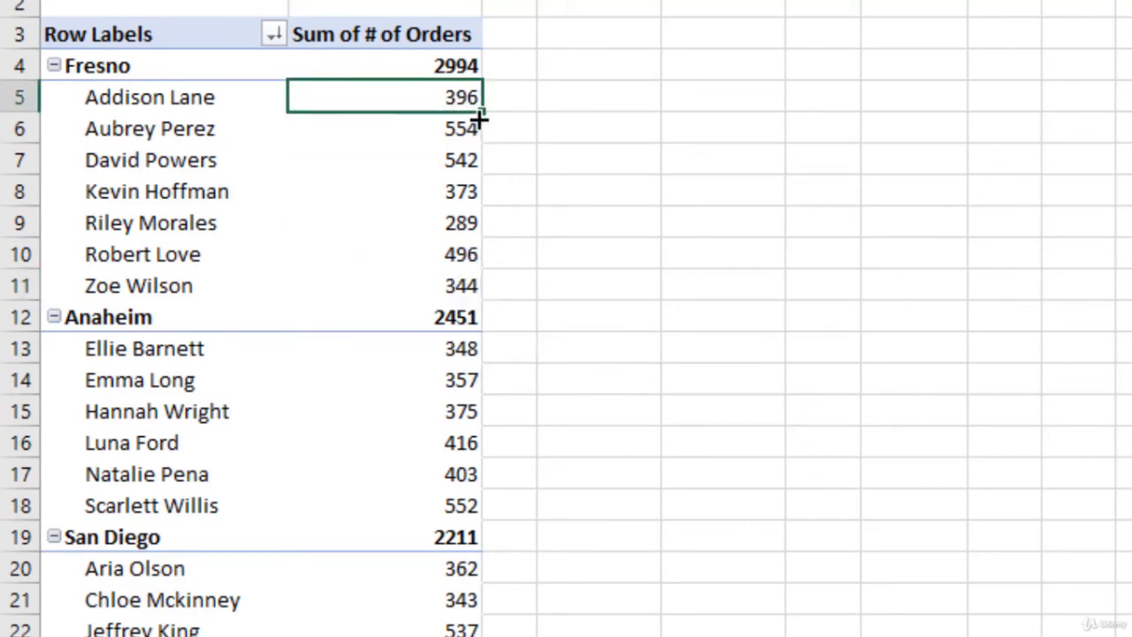
click(465, 135)
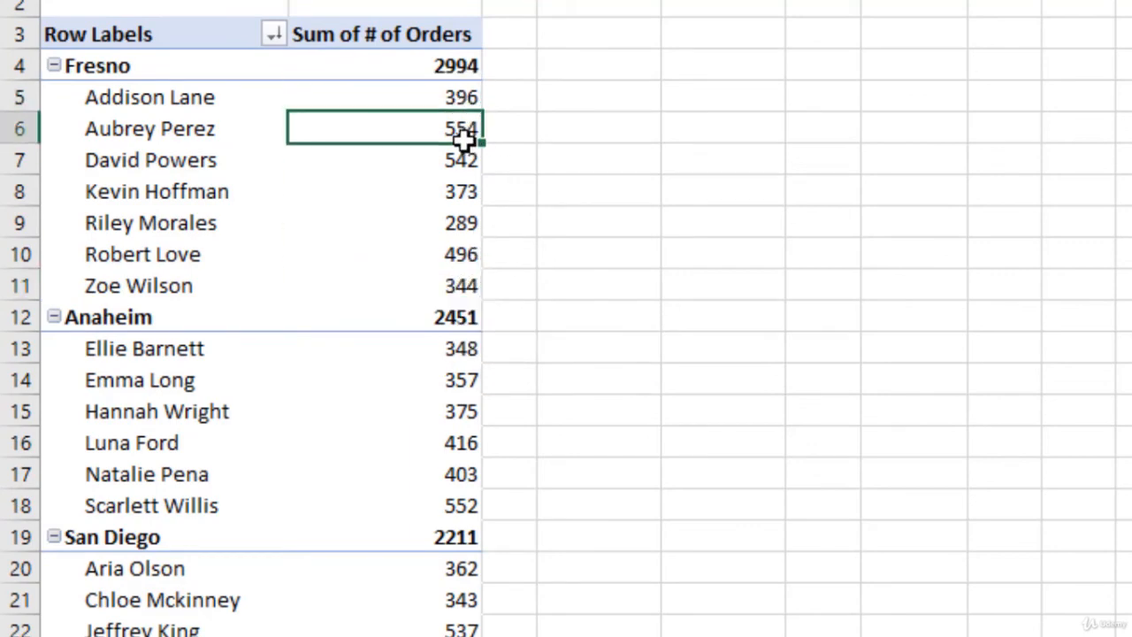
click(463, 283)
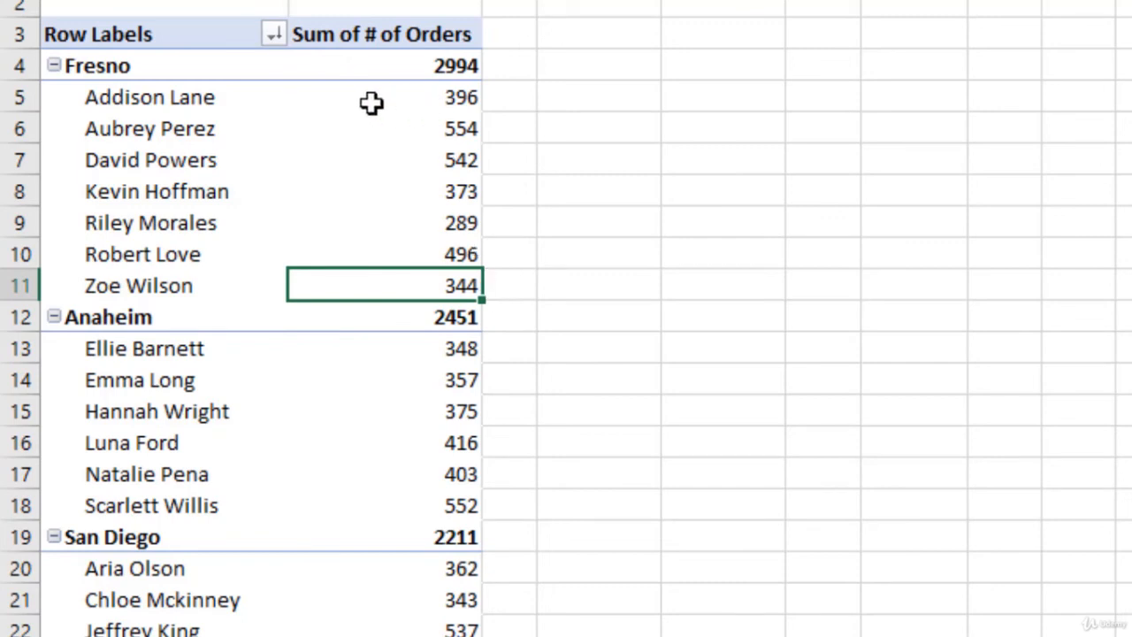
click(154, 104)
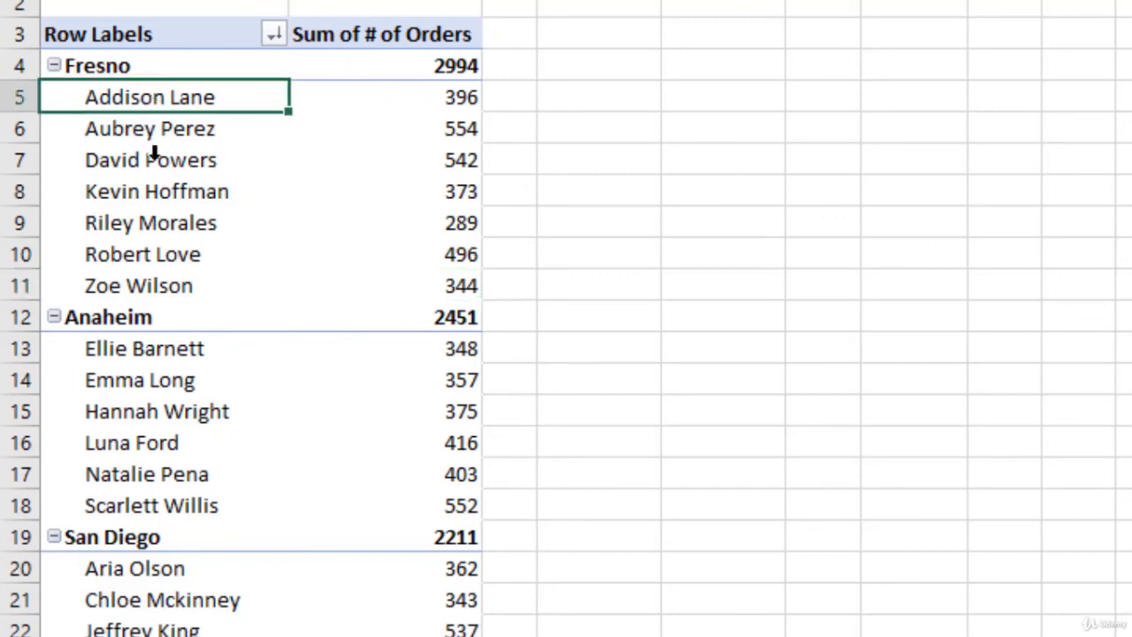
click(144, 285)
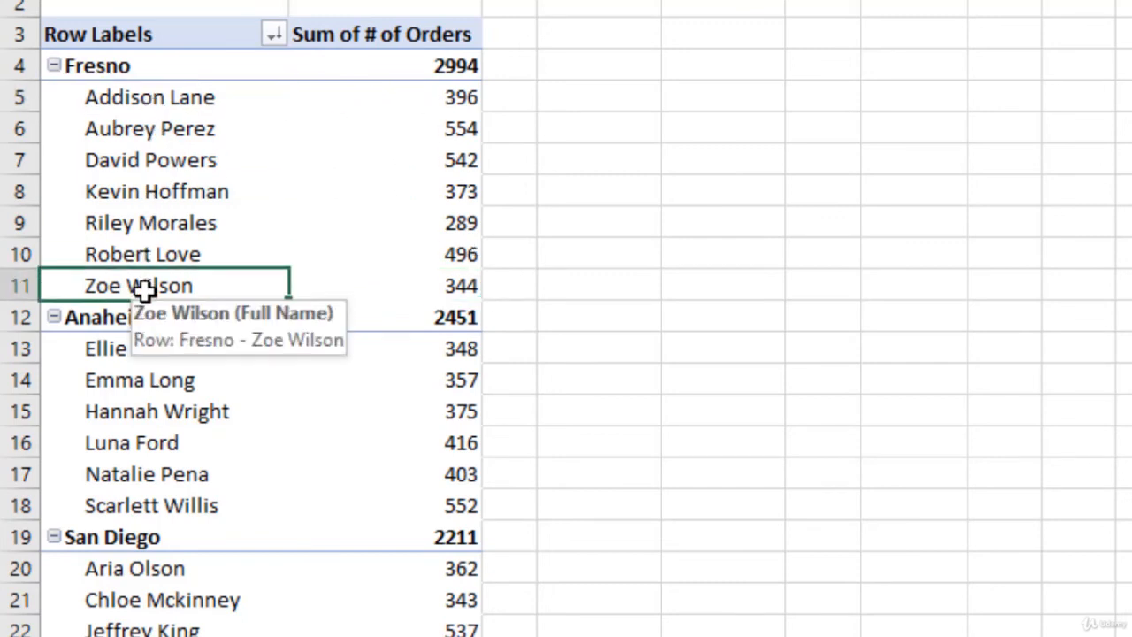
Step: Sort the customers within each city by their individual Sum of # of Orders values from largest to smallest
click(453, 95)
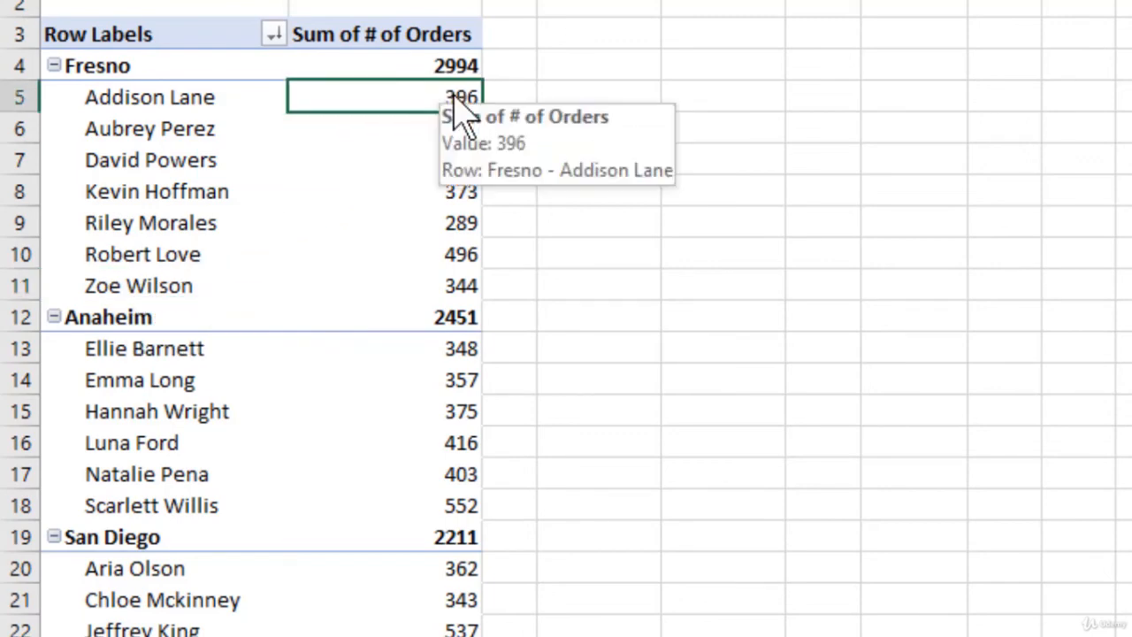
right_click(453, 95)
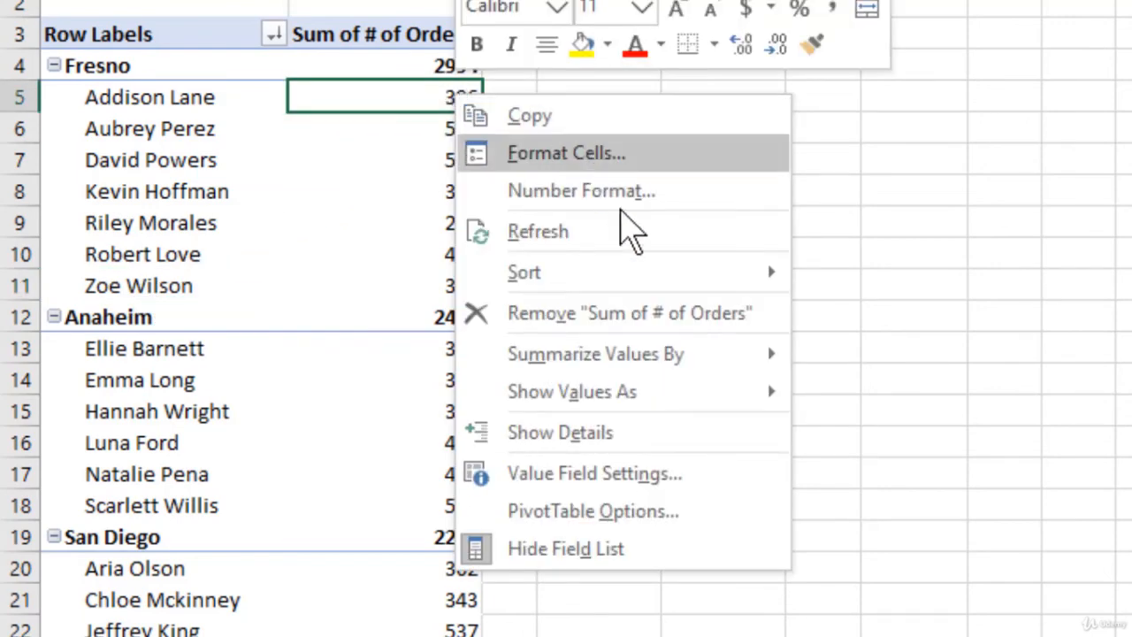
mouse_move(633, 276)
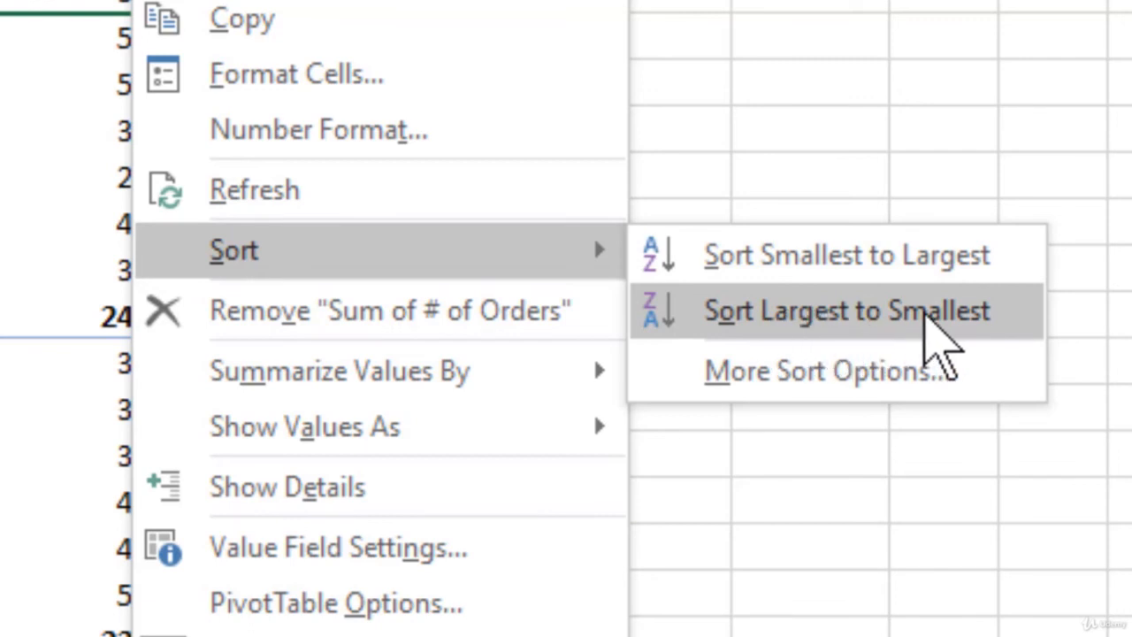
click(888, 318)
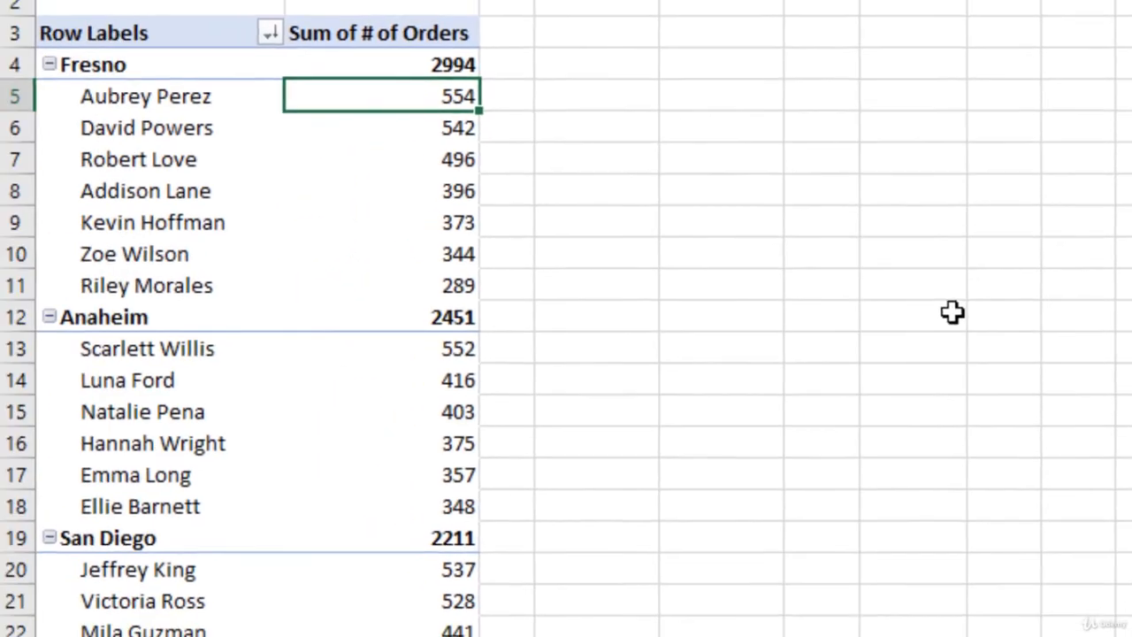
Step: Examine the resulting order of the customer names and order values within Fresno and Anaheim
click(175, 100)
click(176, 164)
click(177, 254)
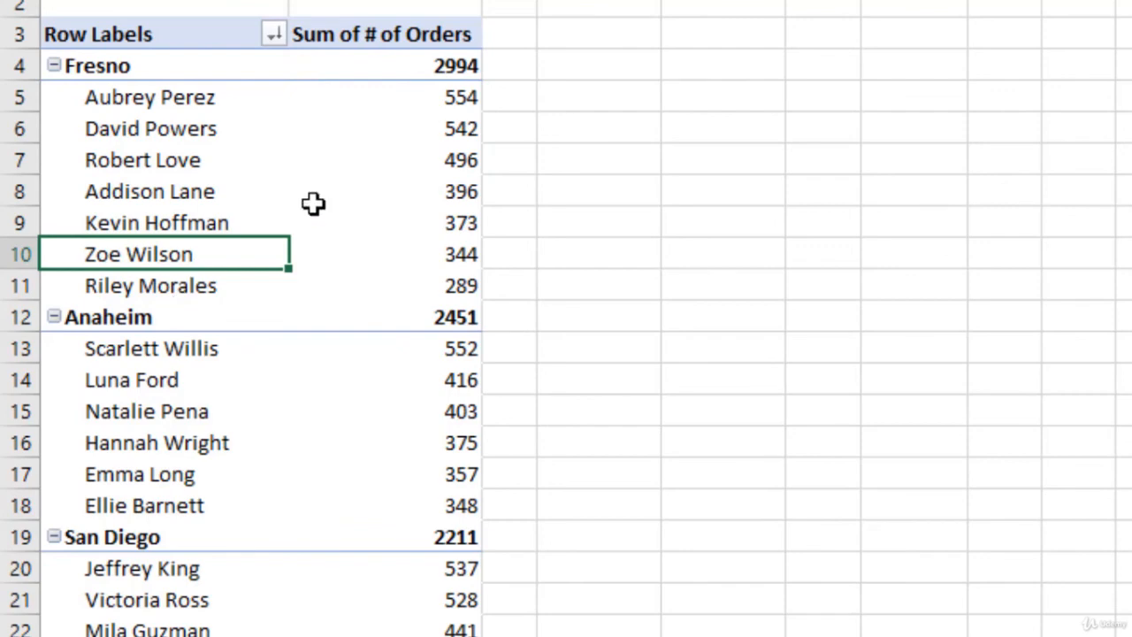
click(465, 99)
click(468, 285)
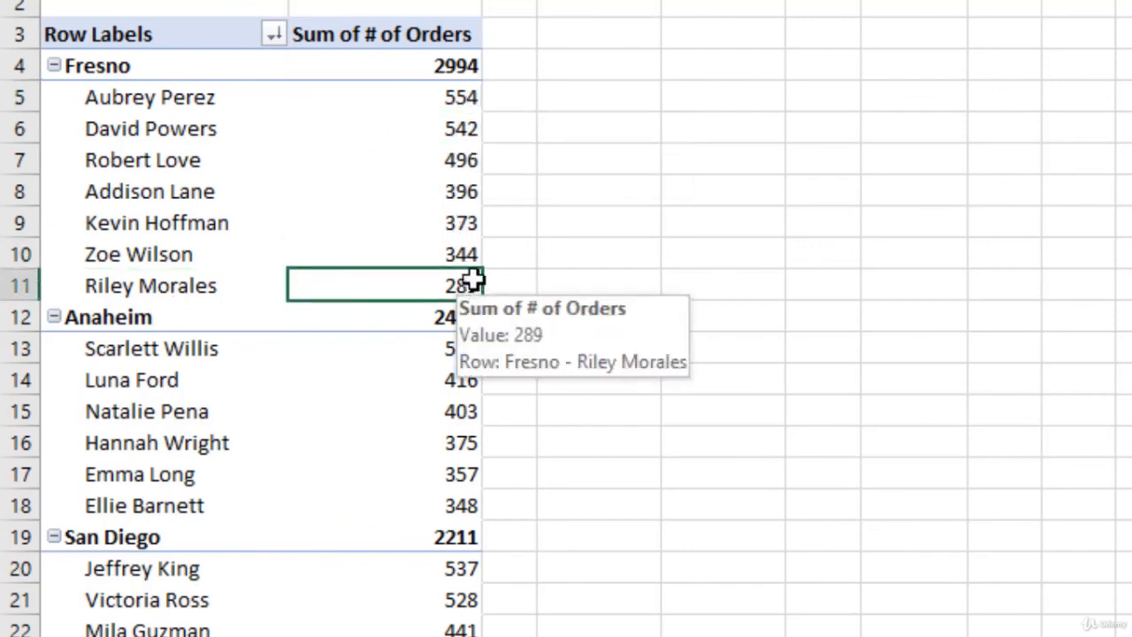
click(458, 349)
click(459, 473)
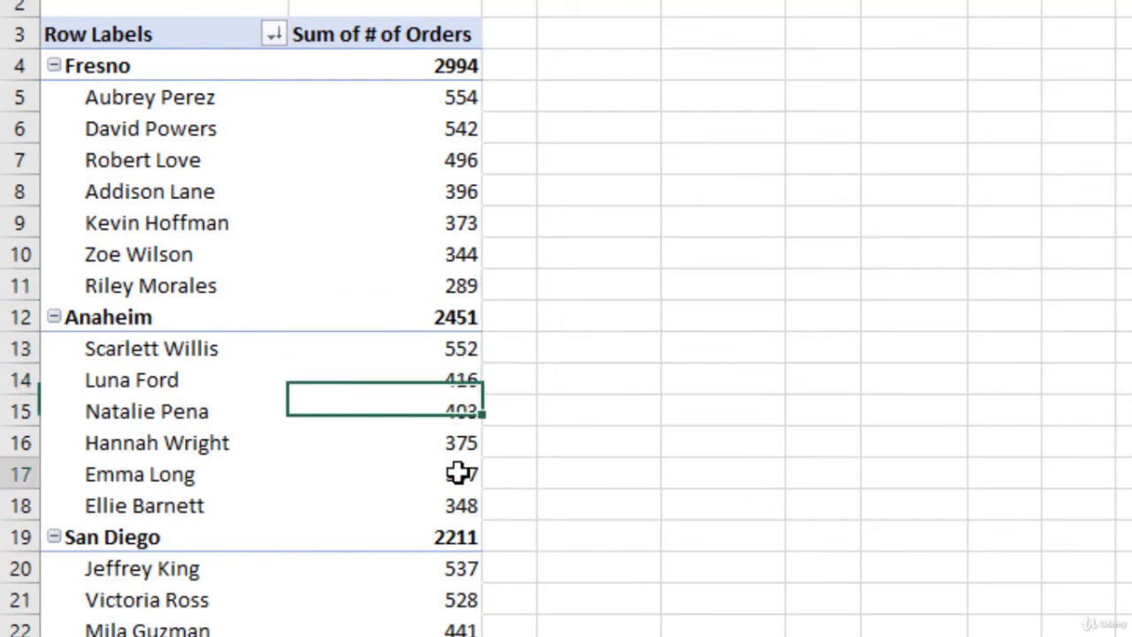
click(461, 505)
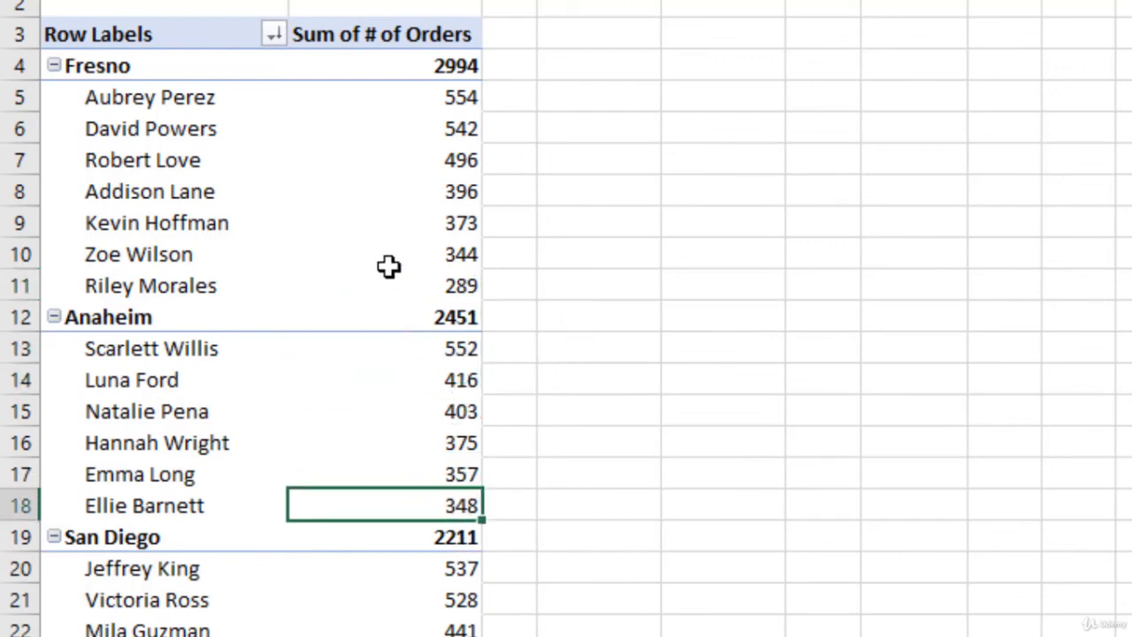
mouse_move(389, 267)
Step: Manually rearrange the customers within Fresno, placing those with 542 and 289 orders in the first two rows of the group
click(157, 223)
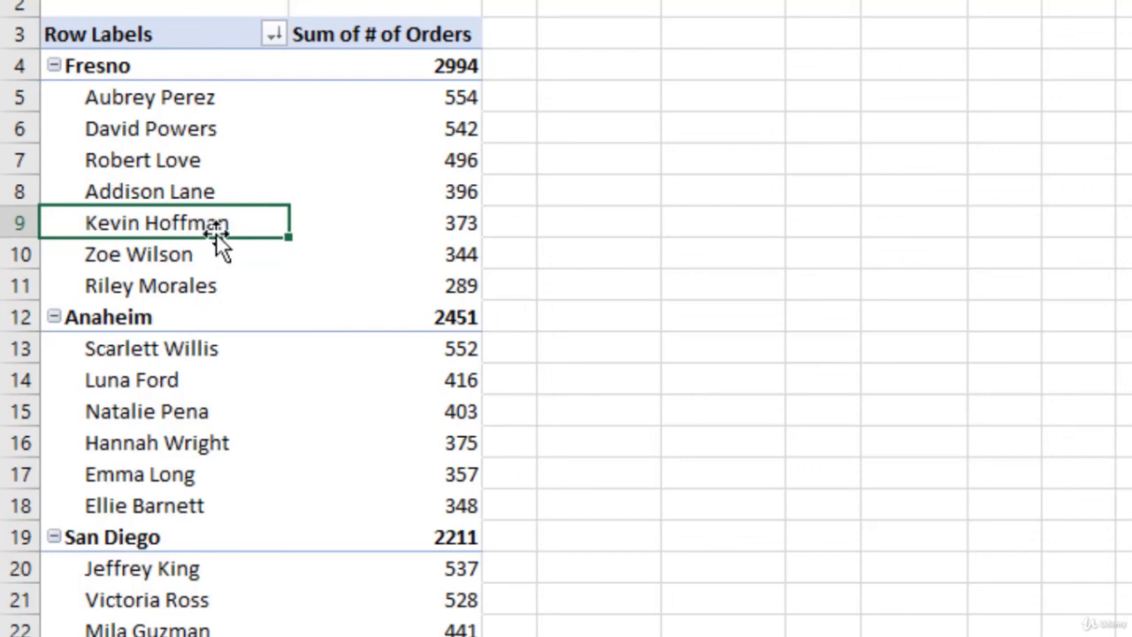
drag(217, 232, 213, 86)
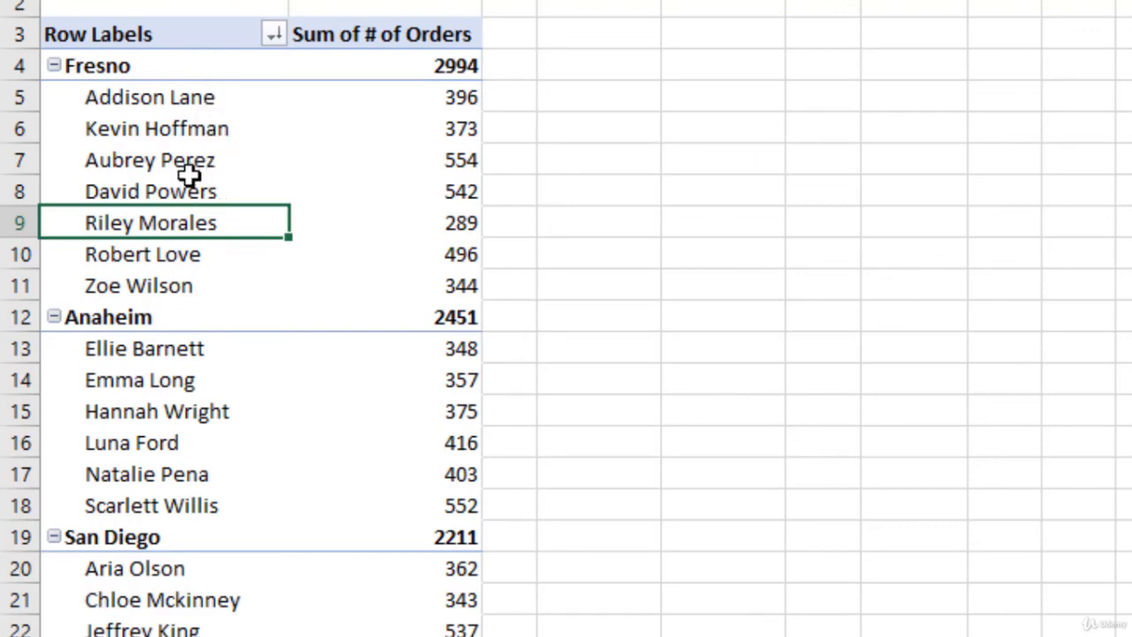
drag(190, 192, 222, 101)
click(189, 101)
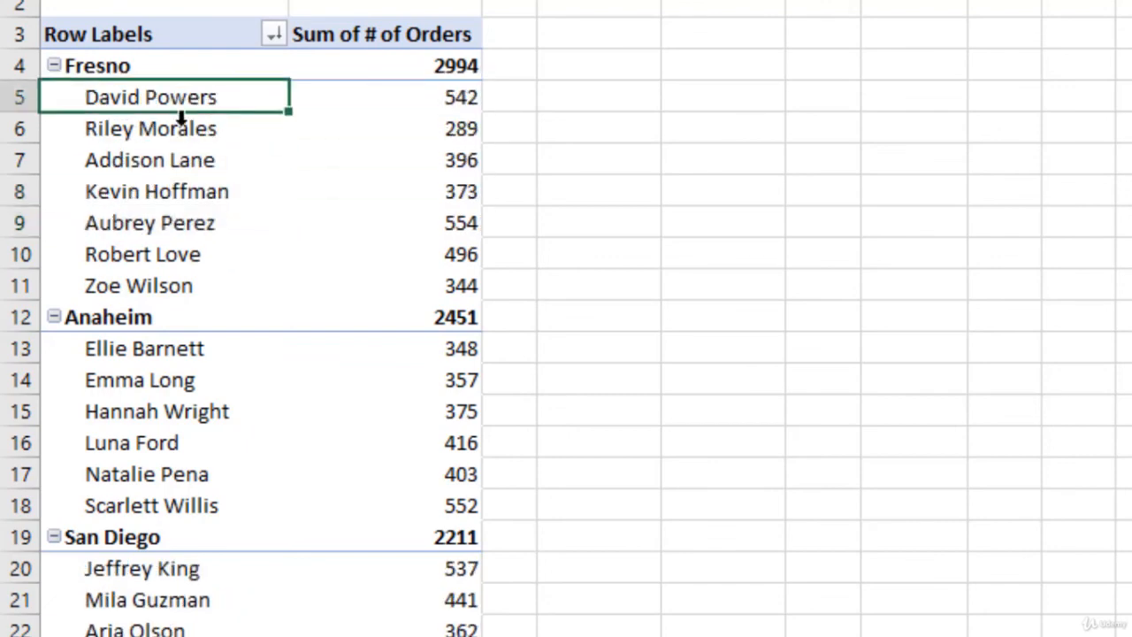
click(181, 130)
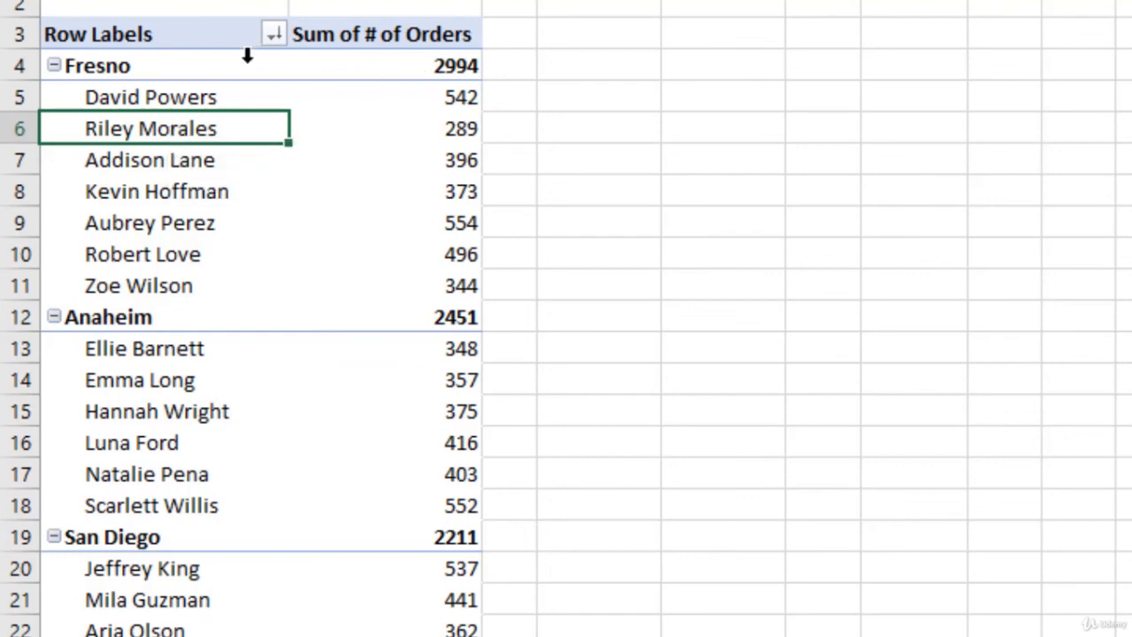
click(431, 100)
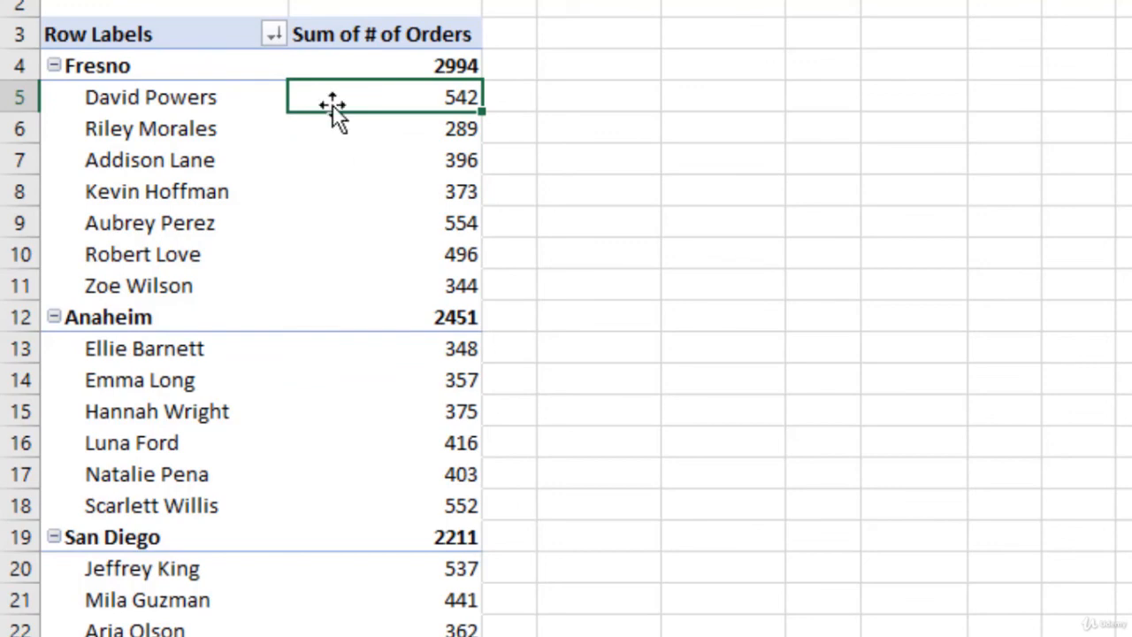
mouse_move(333, 106)
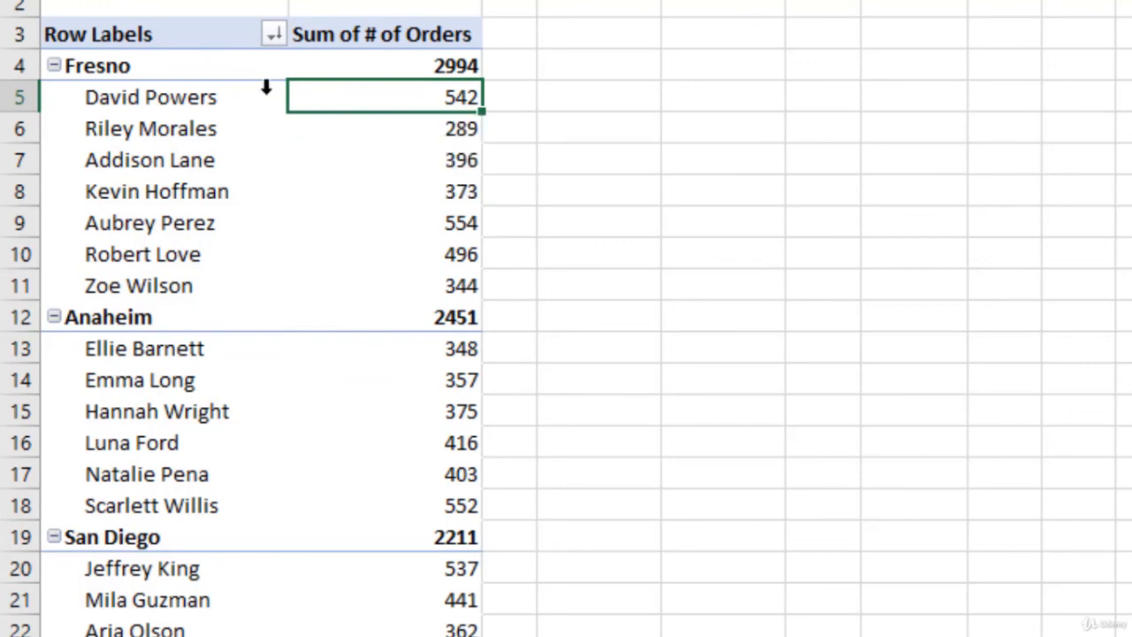